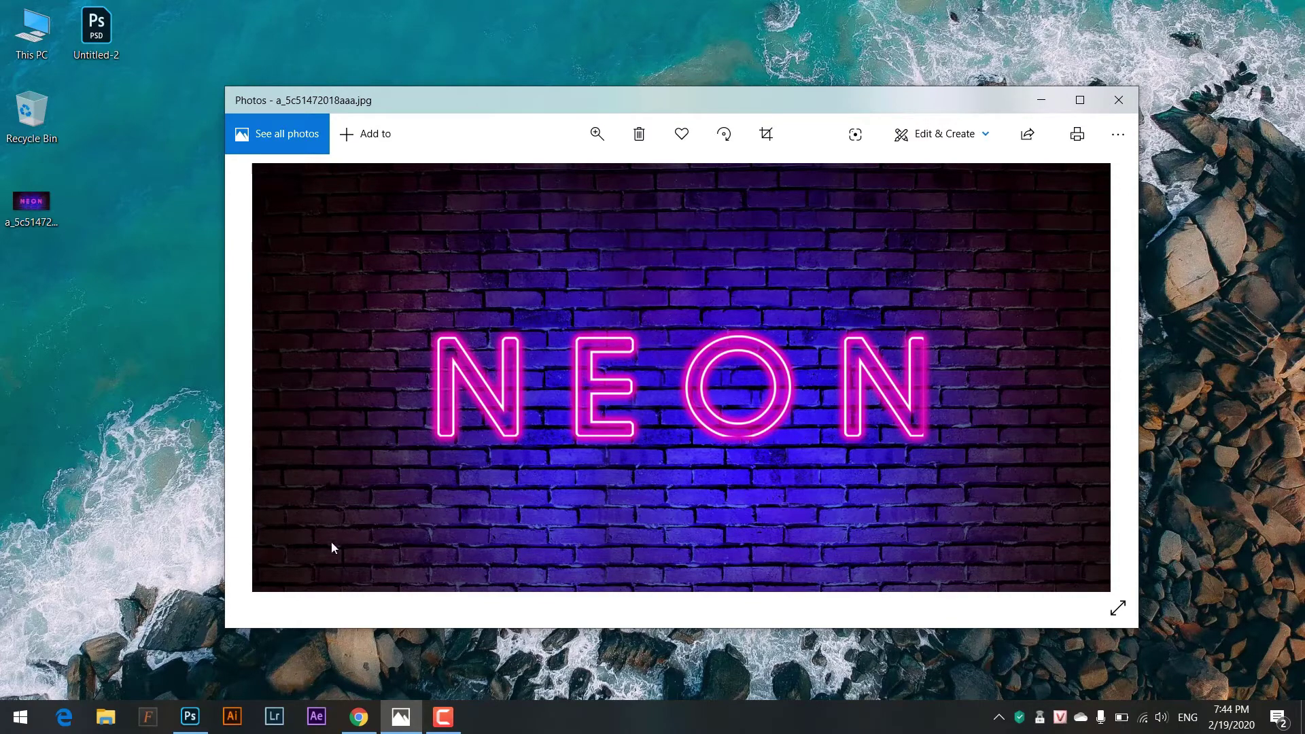
Step: Switch to Photoshop with the brick wall document a_5c51472018aaa.psd in front
{"action": "left_click", "coordinate": [181, 724]}
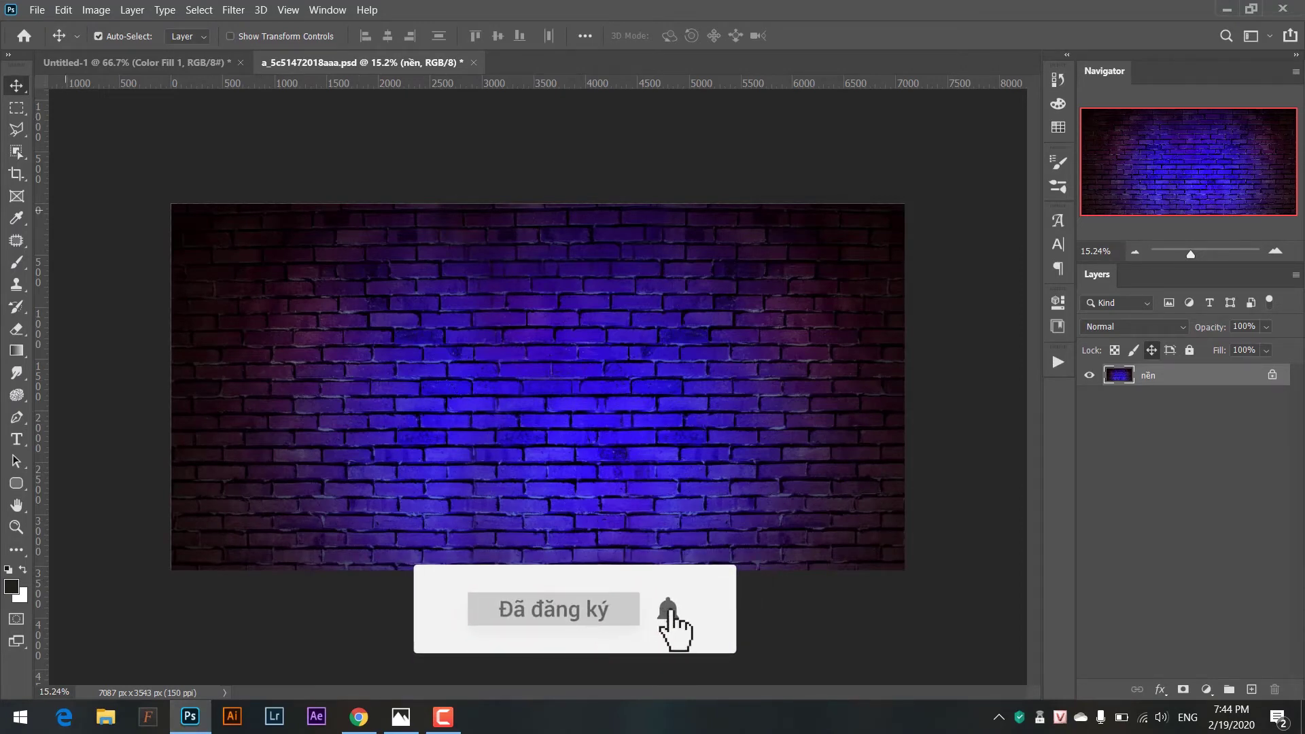
{"action": "left_click", "coordinate": [487, 334]}
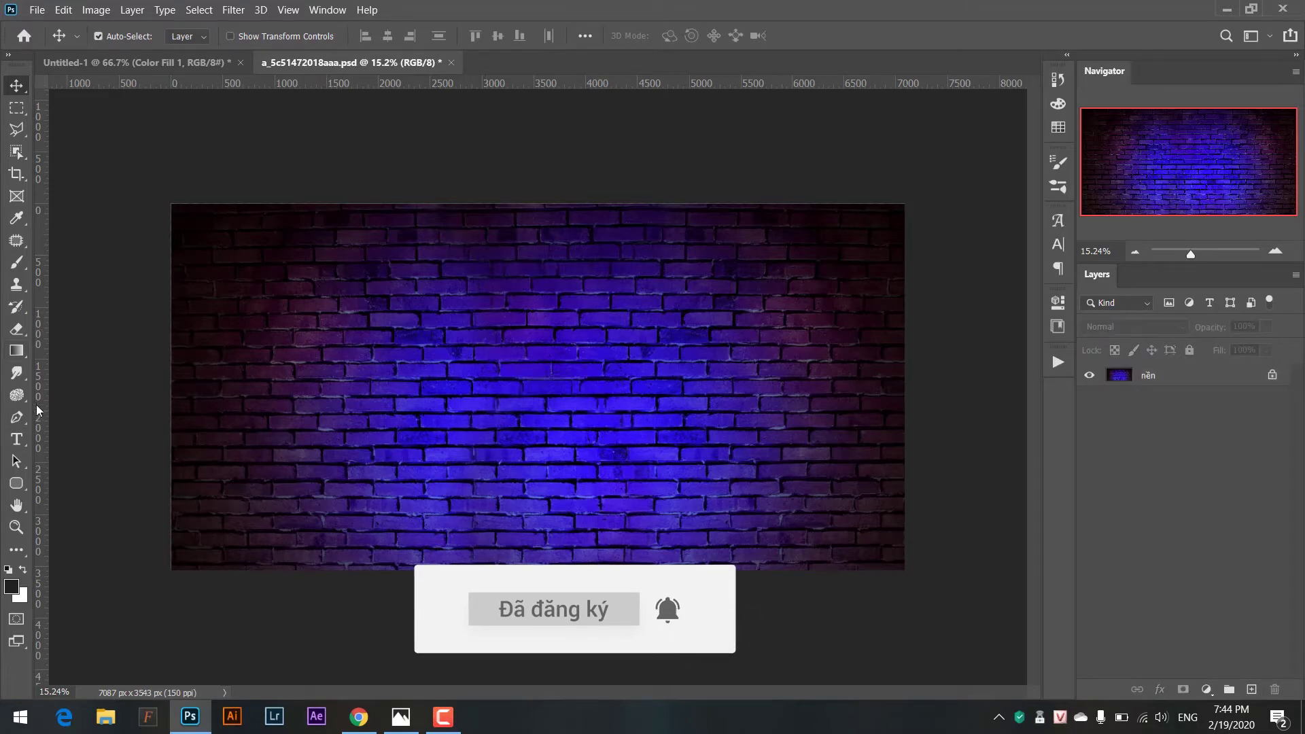
{"action": "left_click", "coordinate": [22, 438]}
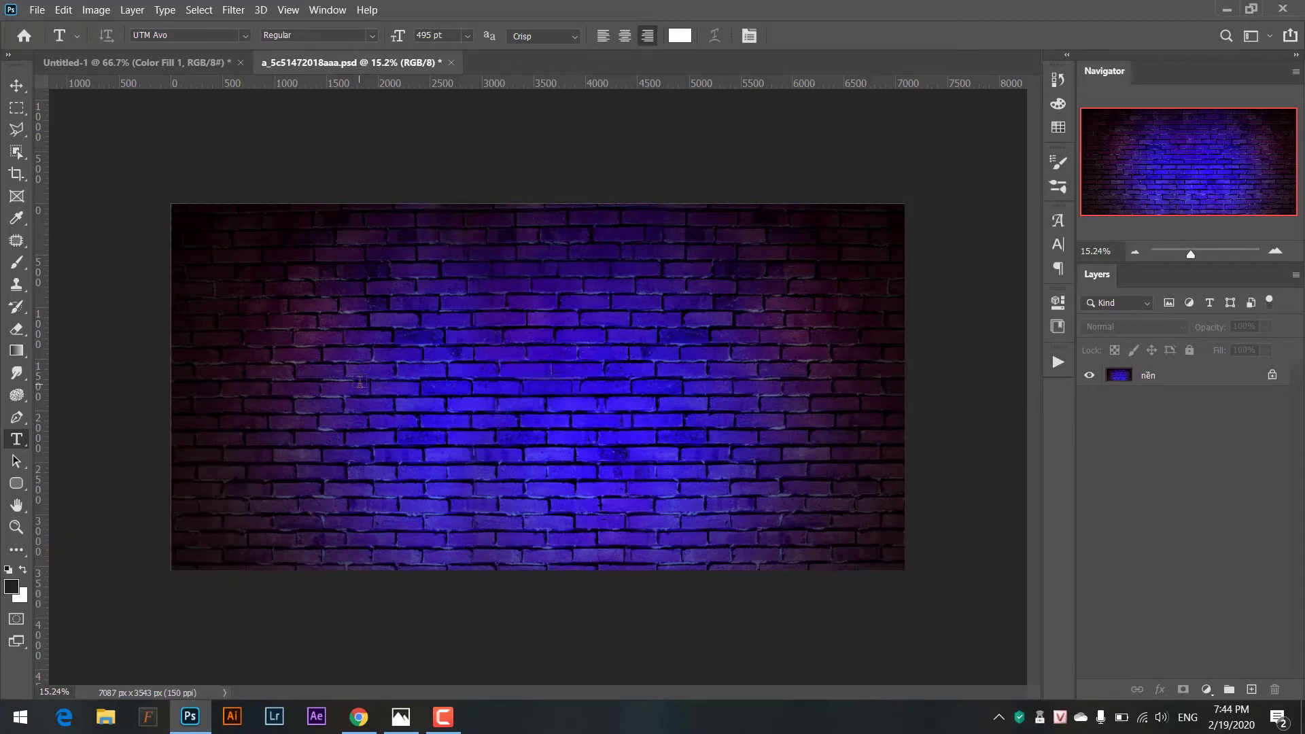
{"action": "left_click", "coordinate": [359, 381]}
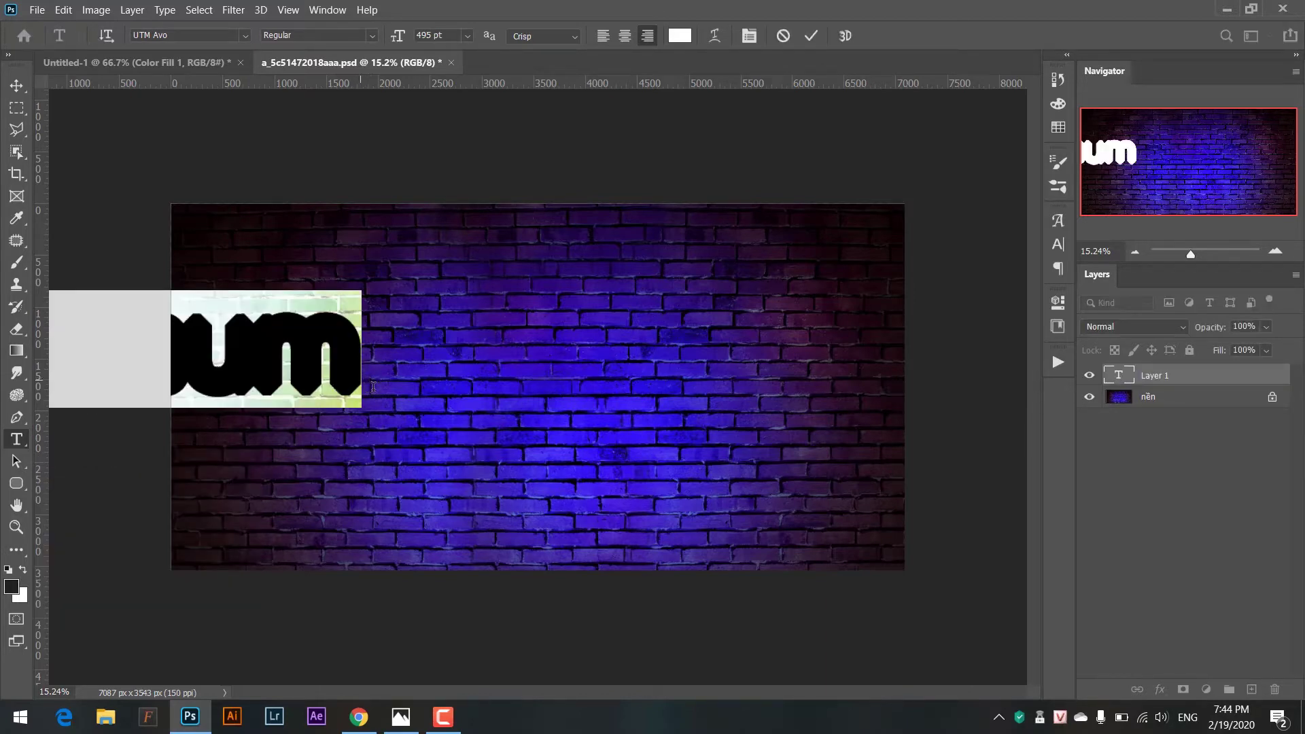
{"action": "left_click_drag", "start_coordinate": [386, 401], "coordinate": [850, 436]}
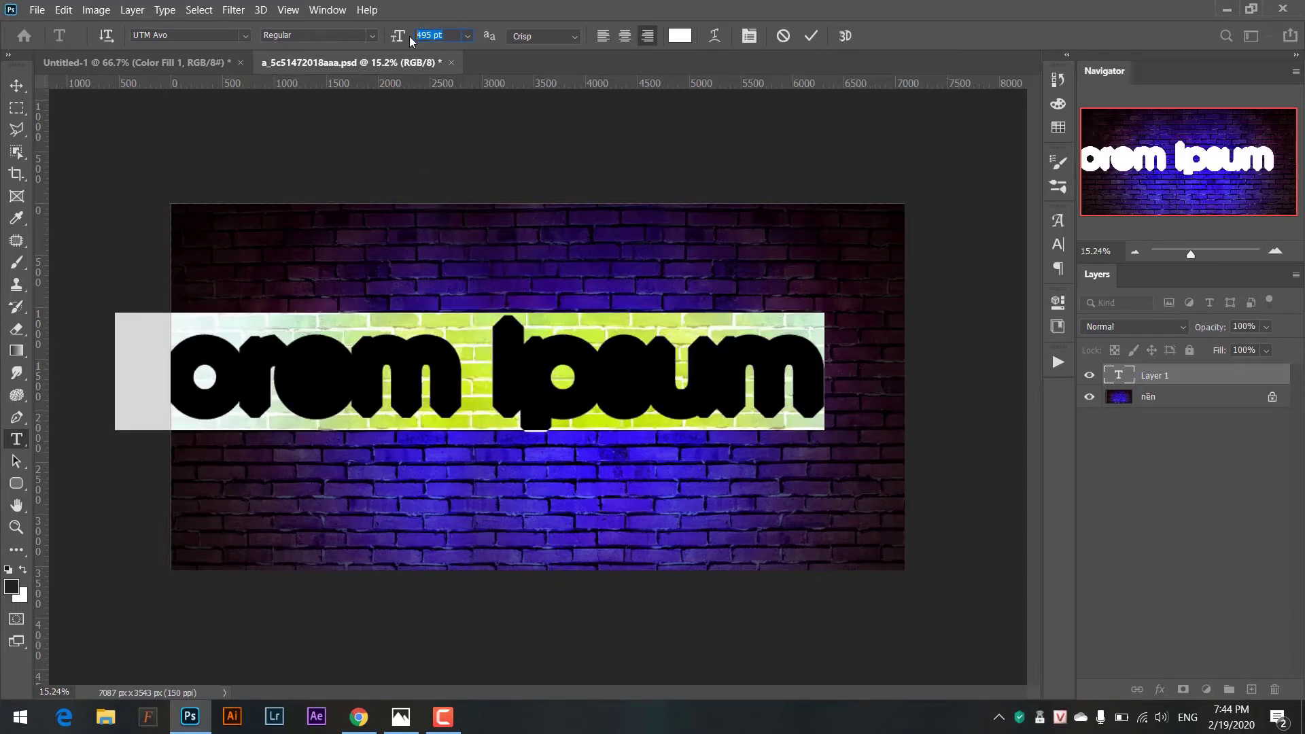
{"action": "key", "text": "Return"}
{"action": "left_click", "coordinate": [17, 85]}
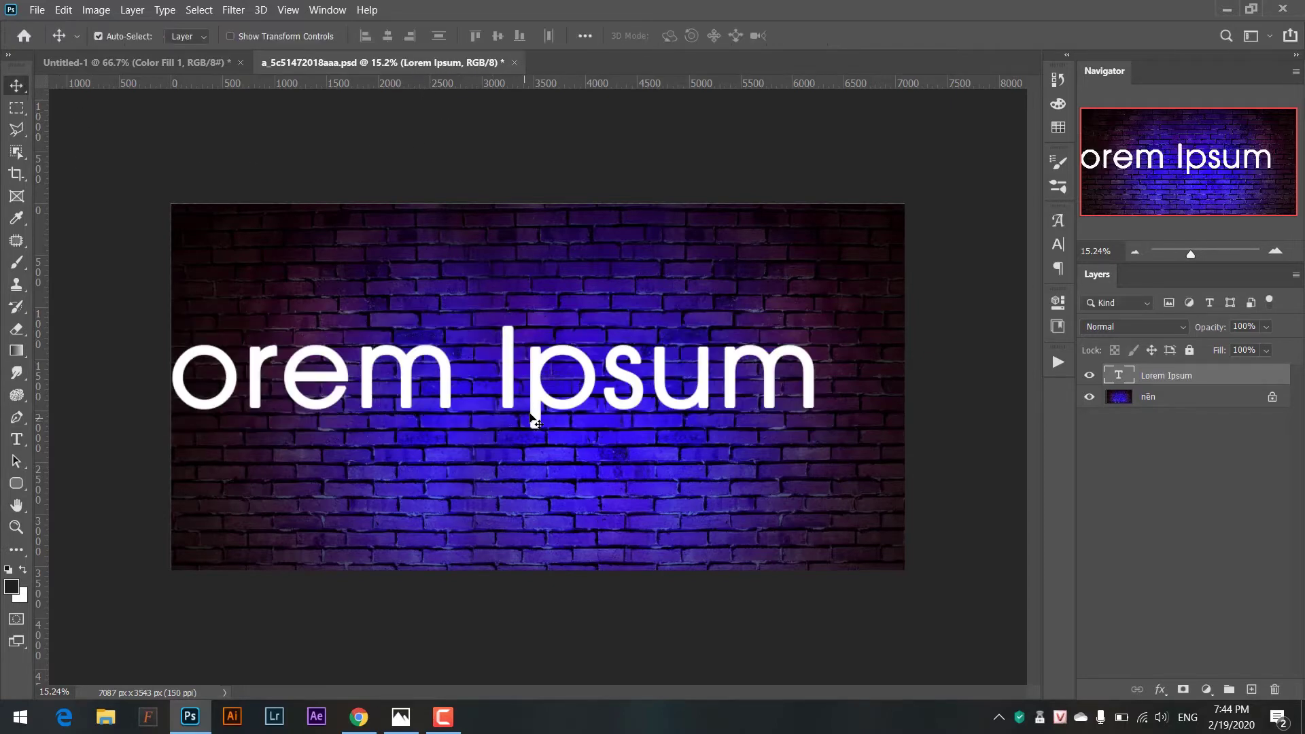
{"action": "key", "text": "Delete"}
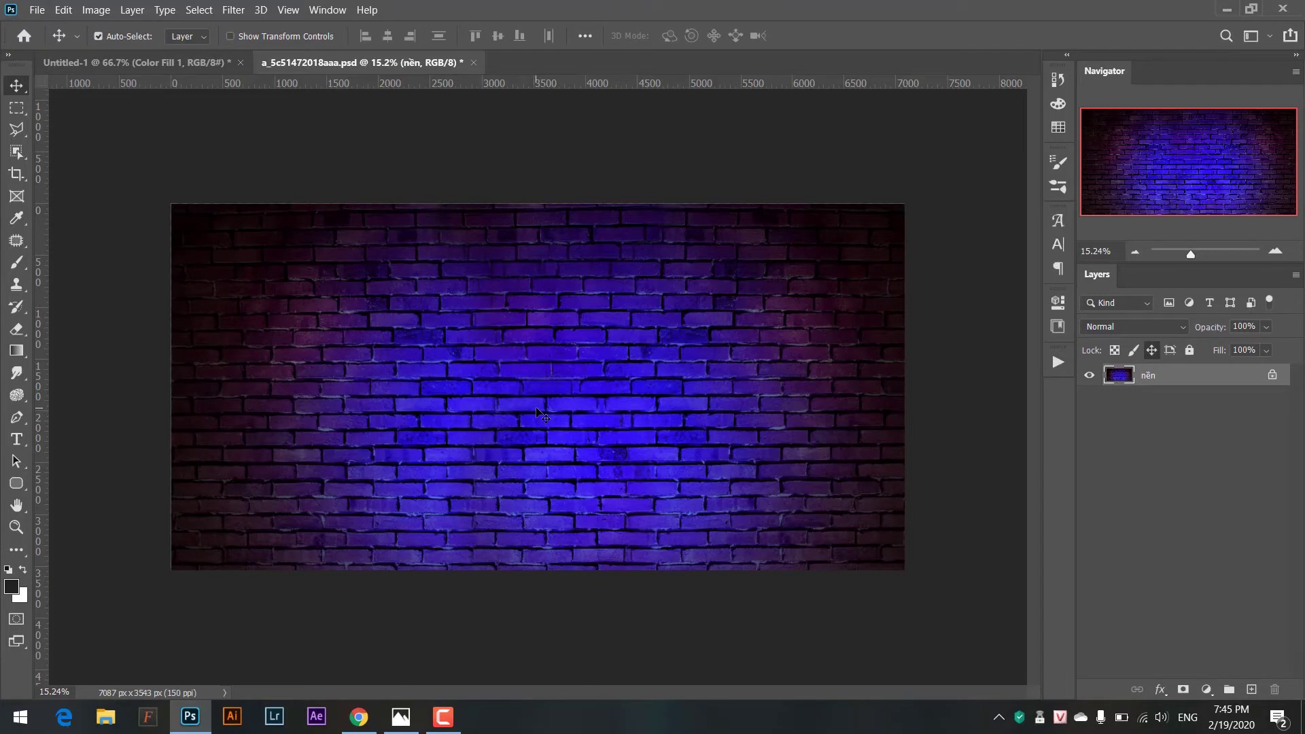
Step: Resize the brick wall image to 1200 px wide by 600 px high and view it at 100%
{"action": "key", "text": "ctrl+alt+i"}
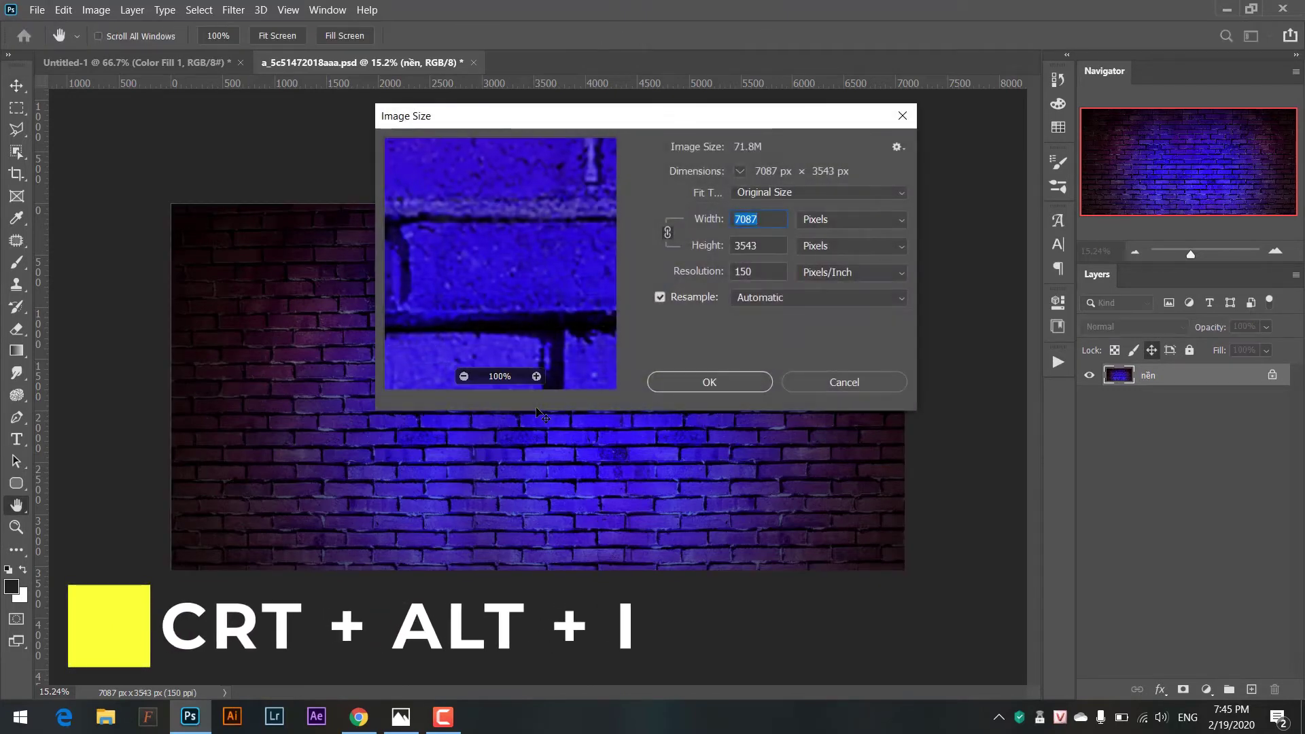
{"action": "type", "text": "1200"}
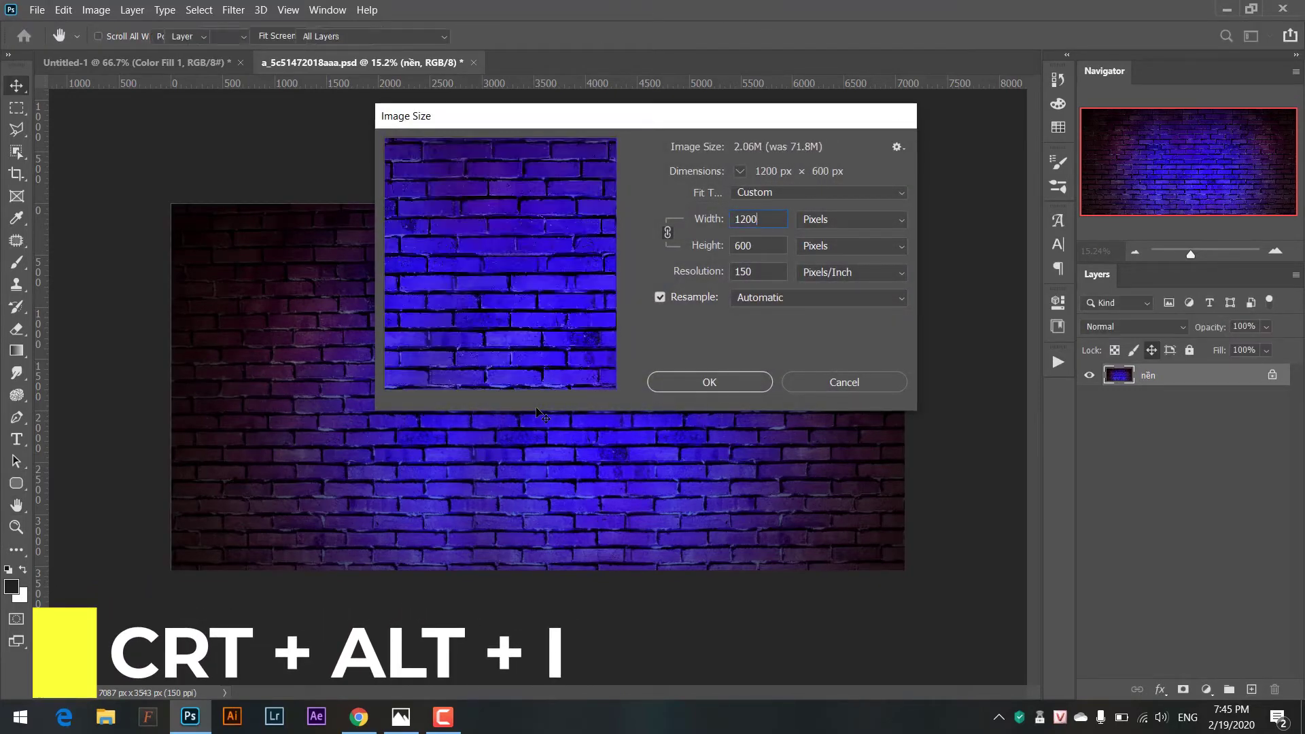
{"action": "key", "text": "Return"}
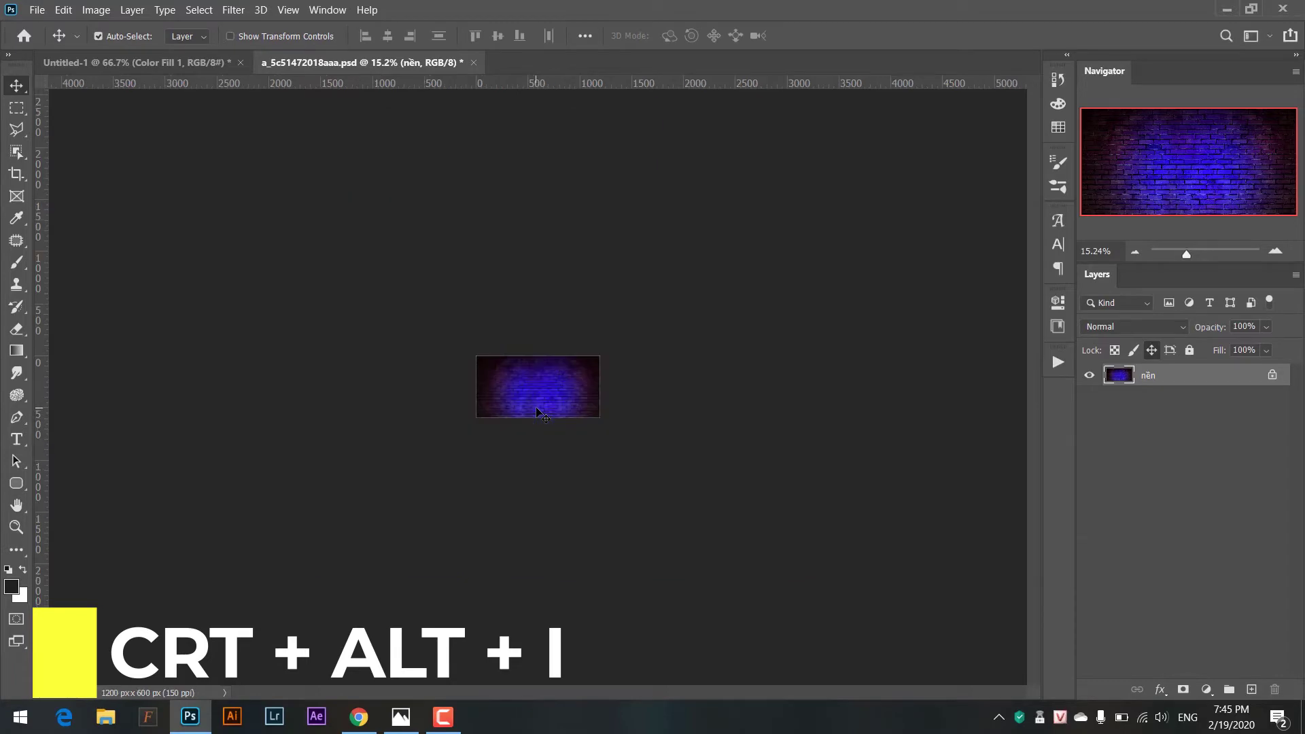
{"action": "key", "text": "ctrl+1"}
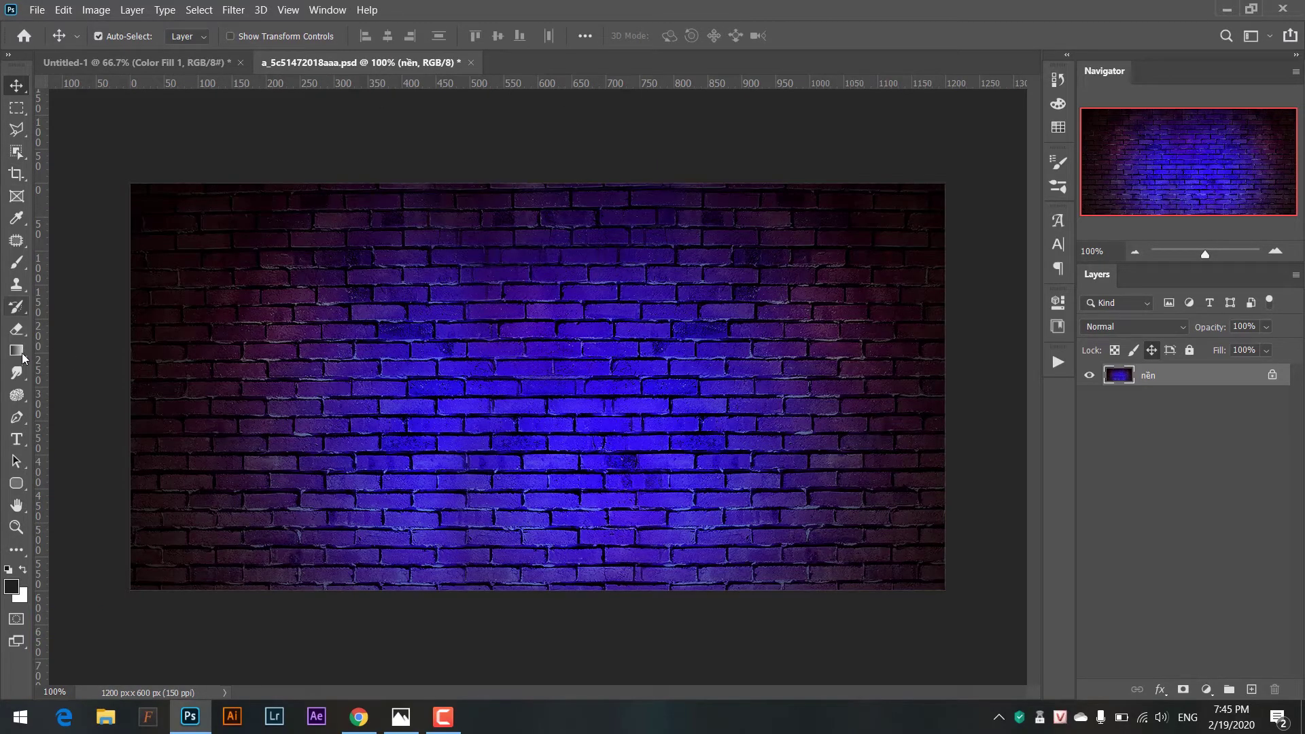
Step: Start a text layer on the brick wall with the font size set to 100 pt
{"action": "left_click", "coordinate": [17, 439]}
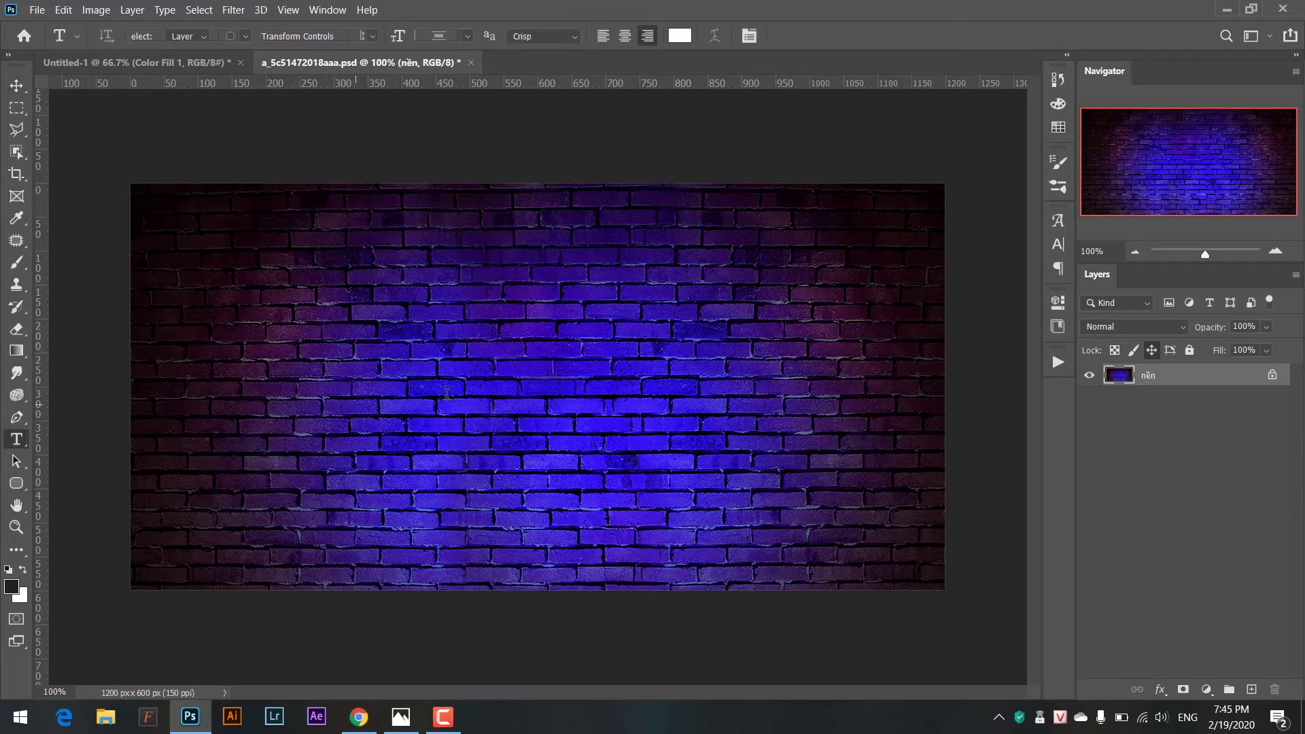
{"action": "left_click", "coordinate": [531, 405]}
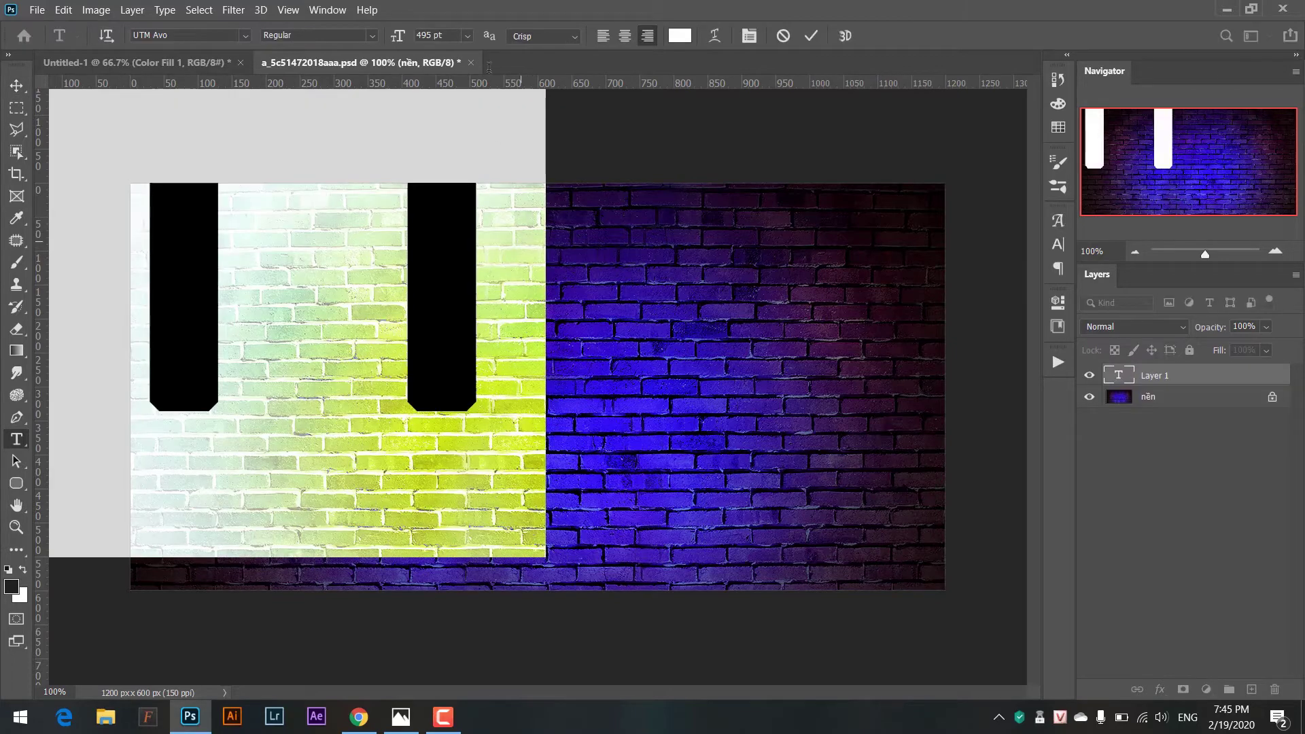
{"action": "left_click", "coordinate": [419, 36]}
{"action": "type", "text": "200"}
{"action": "key", "text": "Return"}
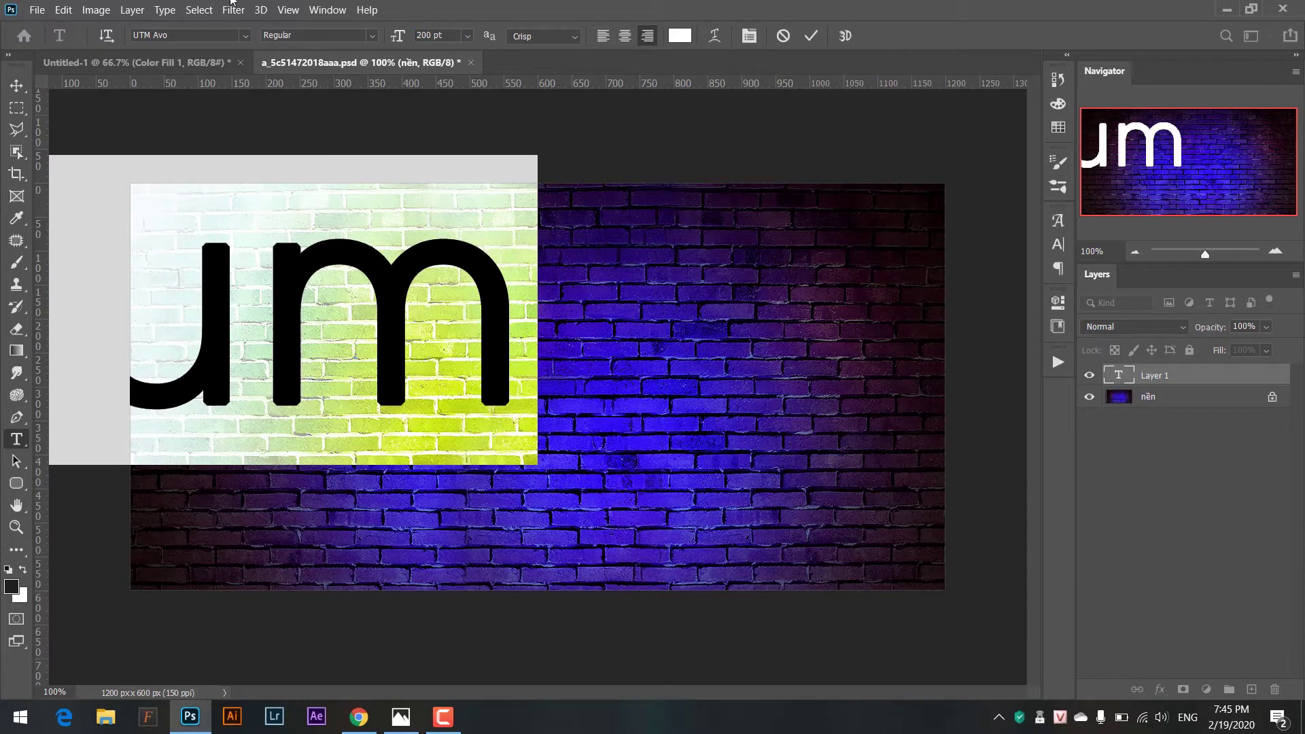
{"action": "left_click", "coordinate": [443, 35]}
{"action": "type", "text": "100"}
{"action": "key", "text": "Return"}
Step: Shift the placeholder text across the wall and replace it with "N E O N"
{"action": "left_click_drag", "start_coordinate": [625, 445], "coordinate": [991, 470]}
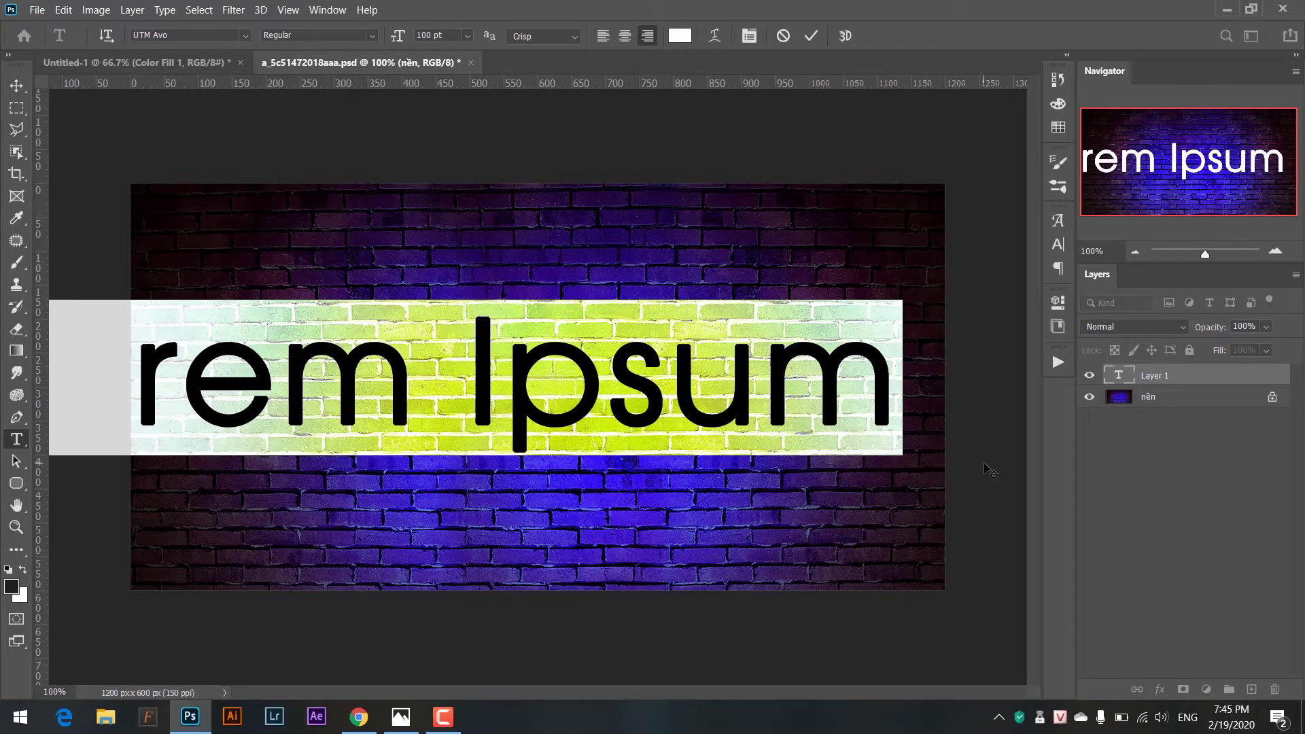
{"action": "type", "text": "N"}
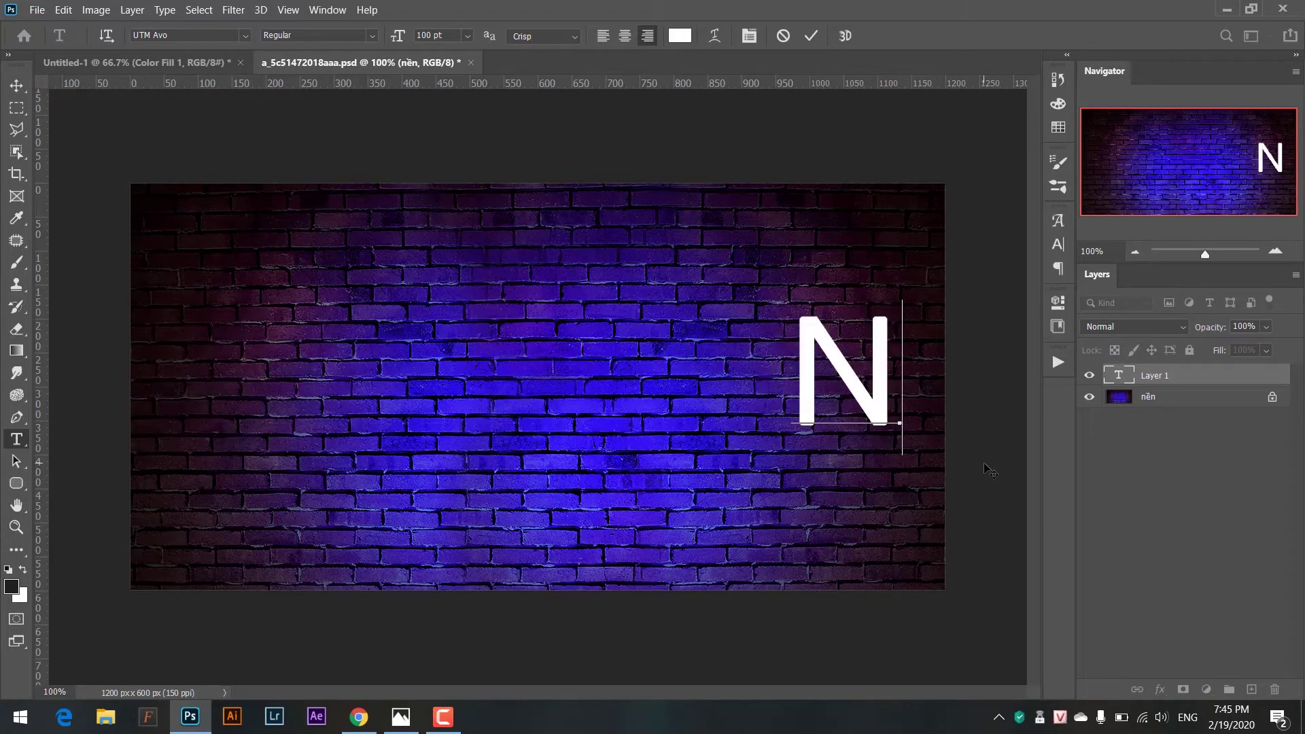
{"action": "type", "text": " E O N"}
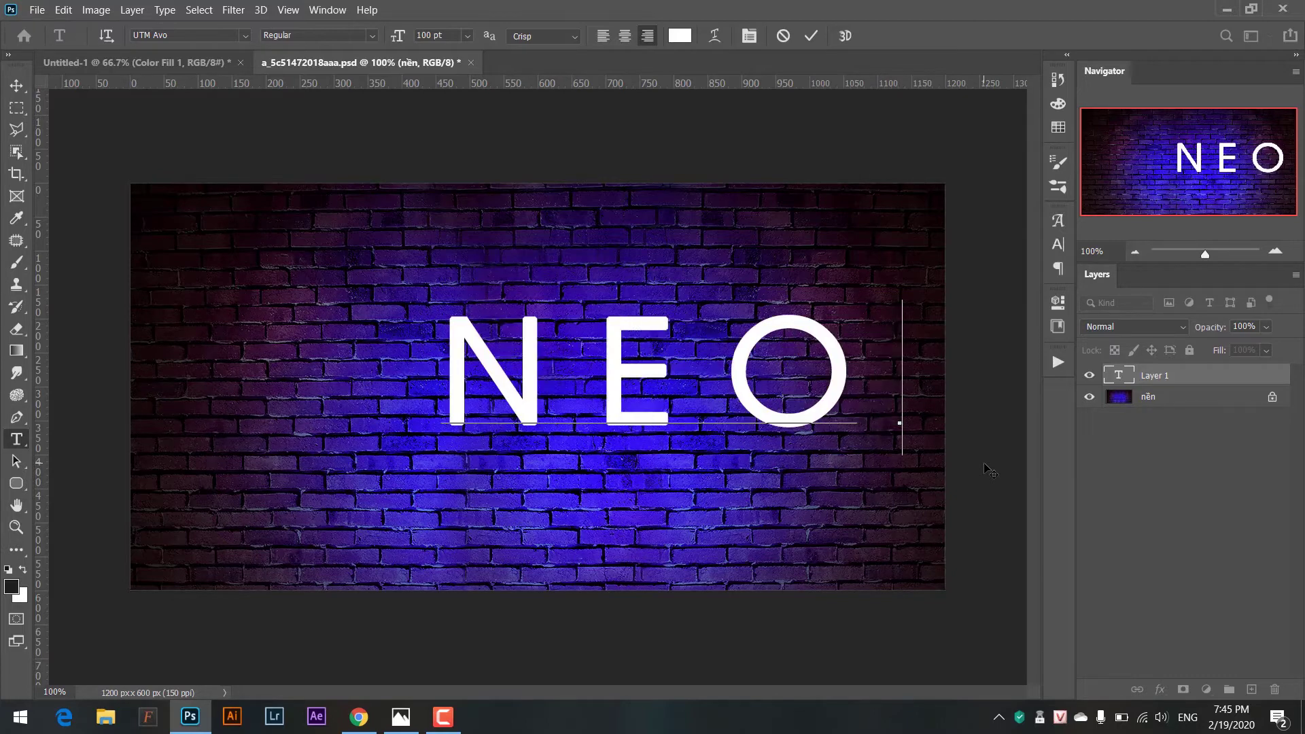
{"action": "left_click", "coordinate": [17, 86]}
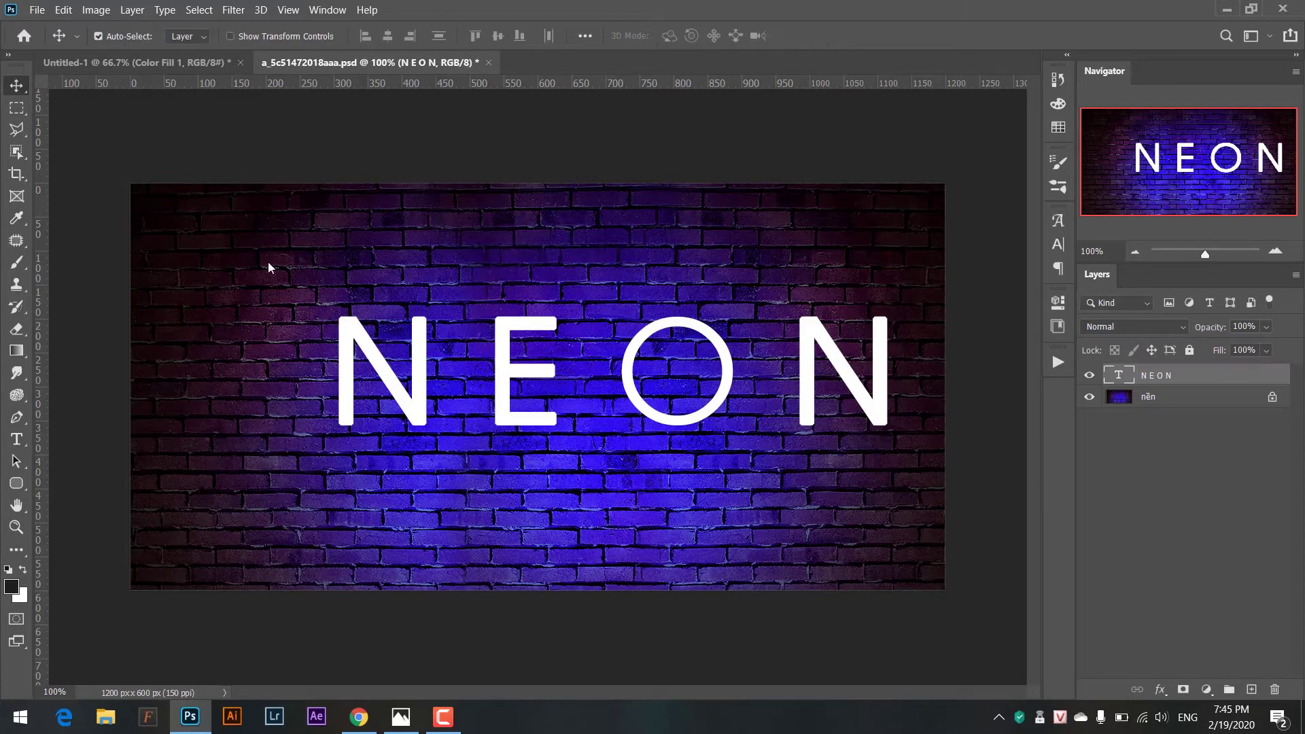
Step: Scale the N E O N text down with Free Transform and position it near the middle of the wall
{"action": "left_click_drag", "start_coordinate": [685, 430], "coordinate": [598, 445]}
{"action": "key", "text": "ctrl"}
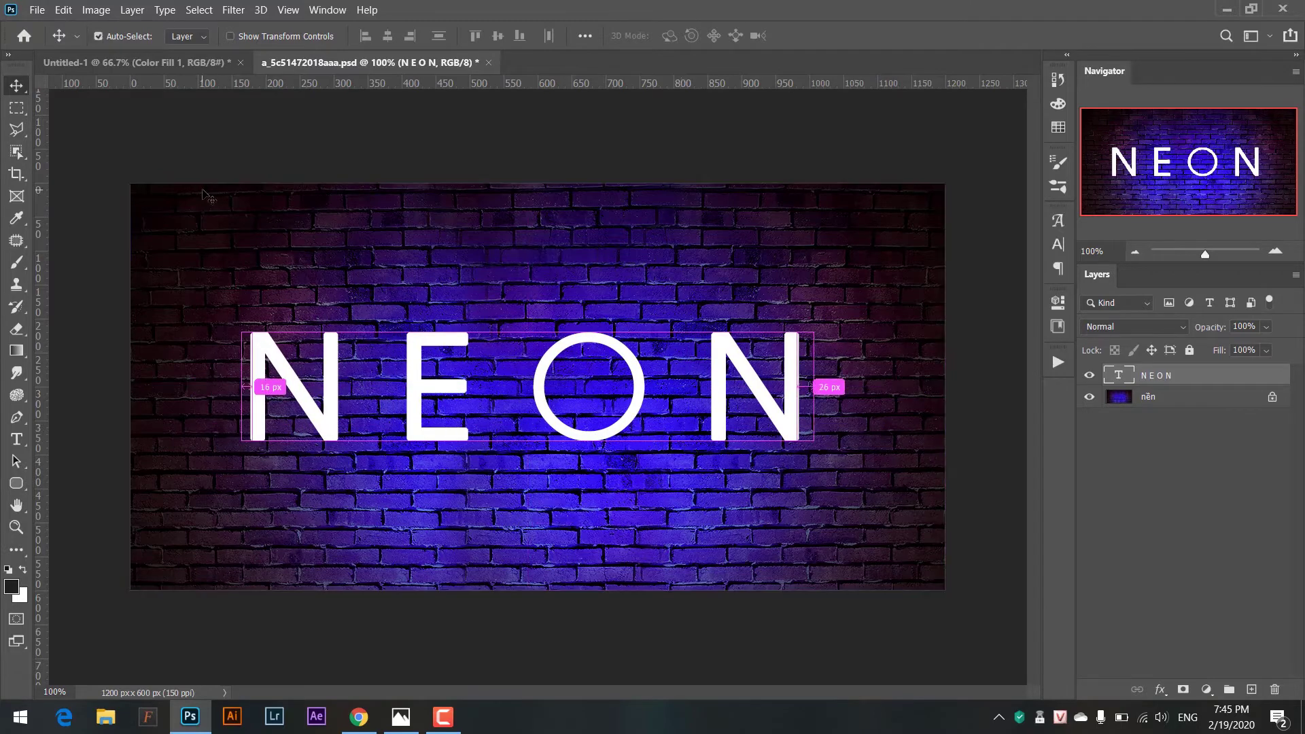
{"action": "left_click", "coordinate": [37, 10]}
{"action": "mouse_move", "coordinate": [63, 9]}
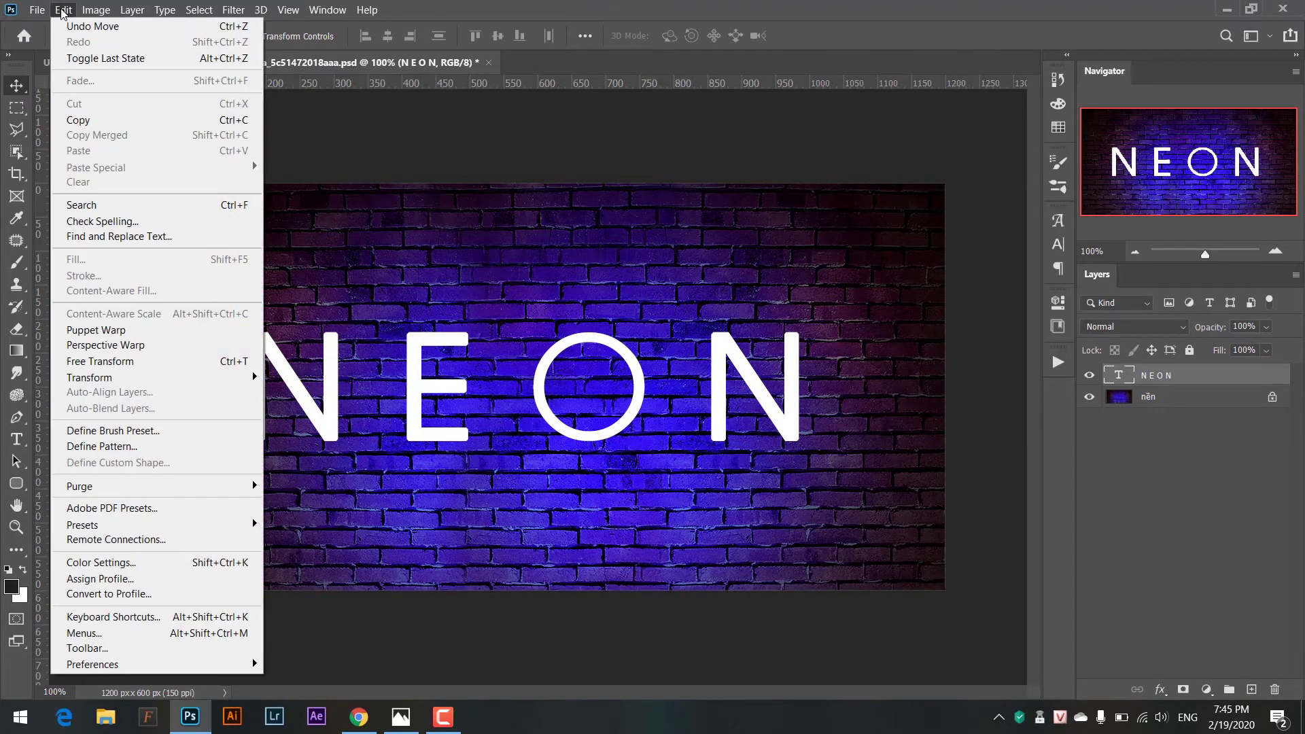
{"action": "left_click", "coordinate": [133, 361]}
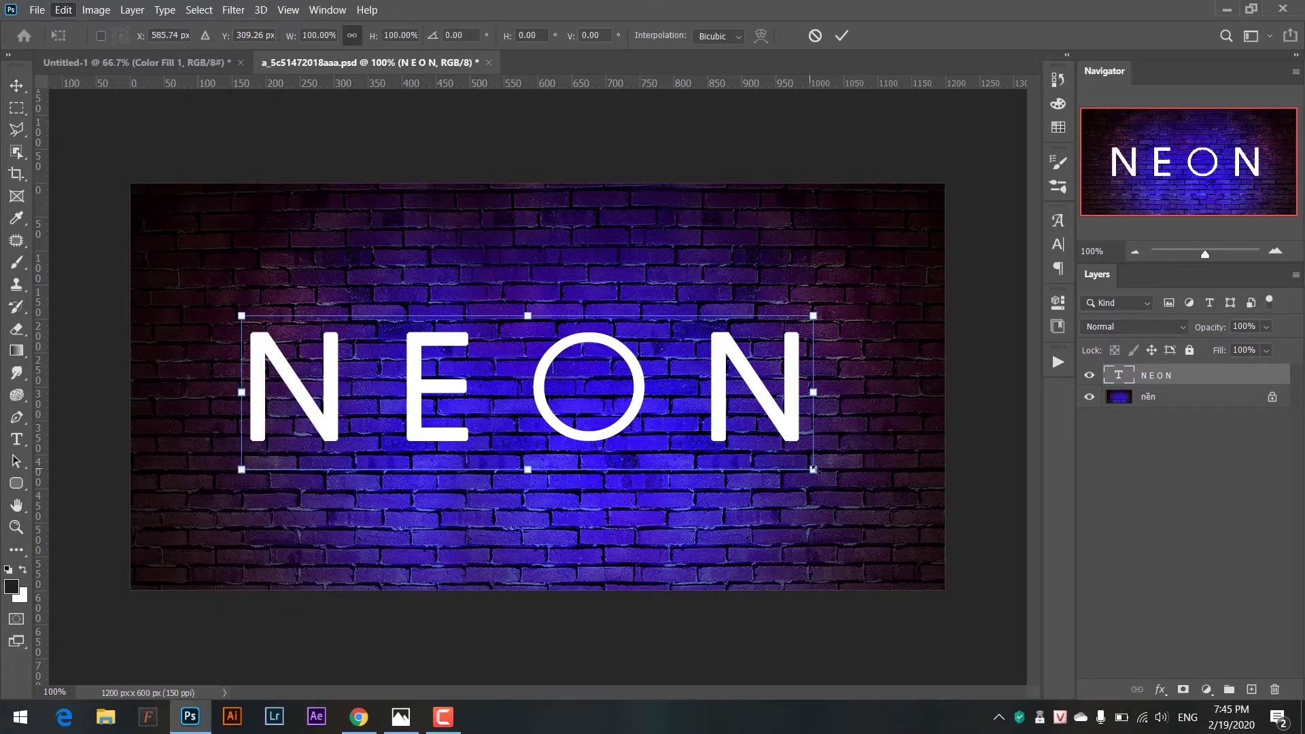
{"action": "left_click_drag", "start_coordinate": [814, 469], "coordinate": [725, 445]}
{"action": "key", "text": "Return"}
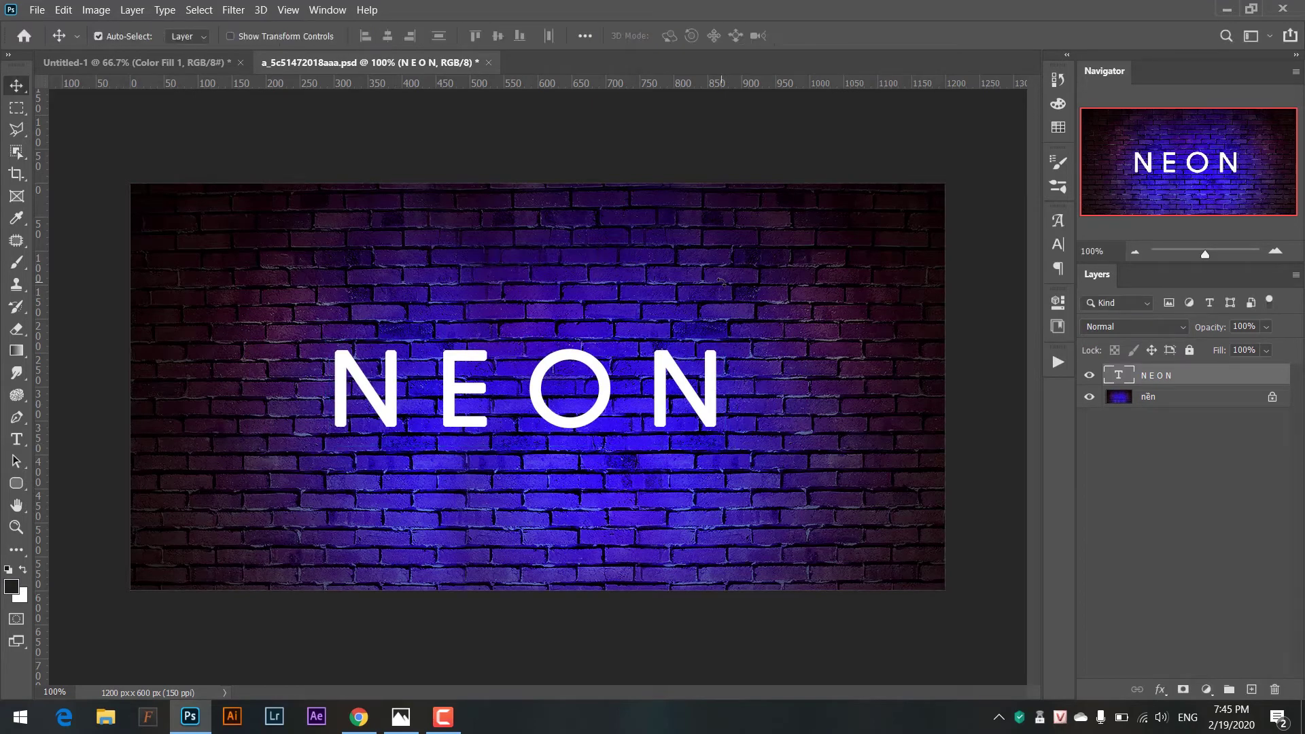
{"action": "left_click_drag", "start_coordinate": [605, 411], "coordinate": [629, 412]}
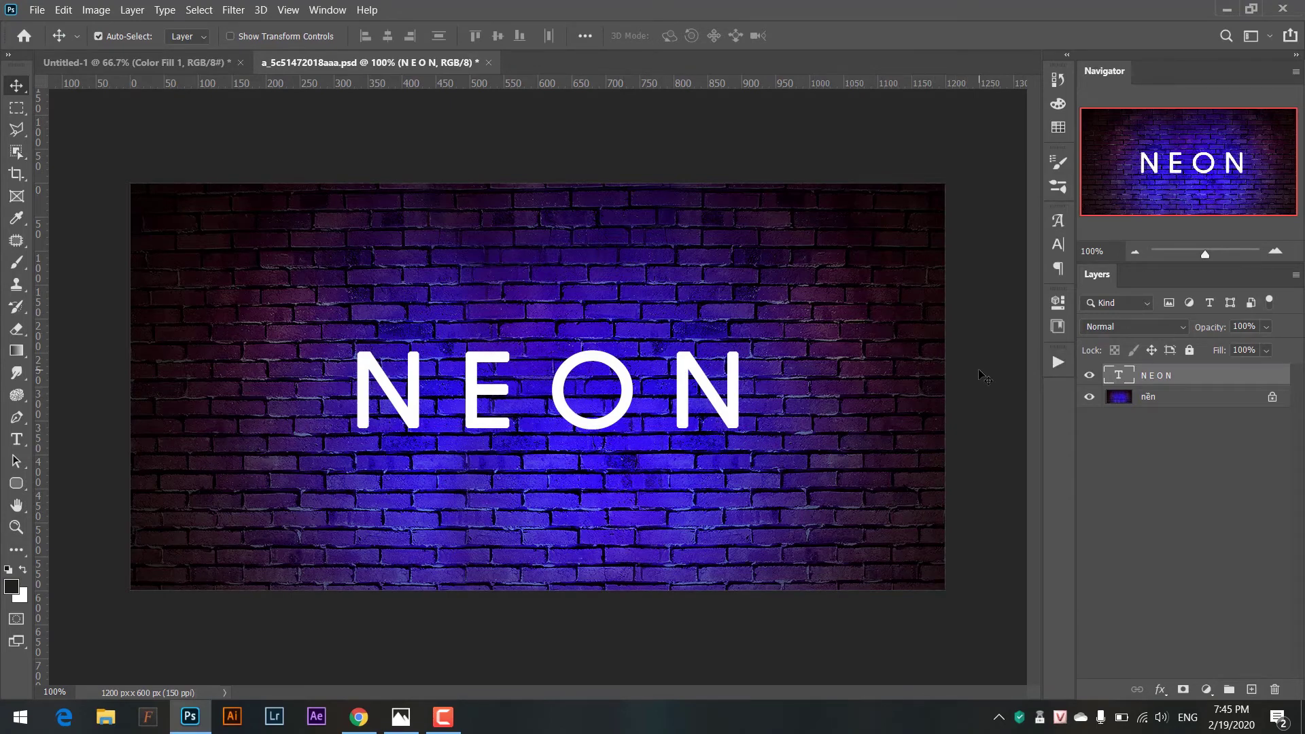
Step: Set the N E O N text layer's Fill to 0%
{"action": "left_click", "coordinate": [1237, 351]}
{"action": "type", "text": "0"}
{"action": "key", "text": "Return"}
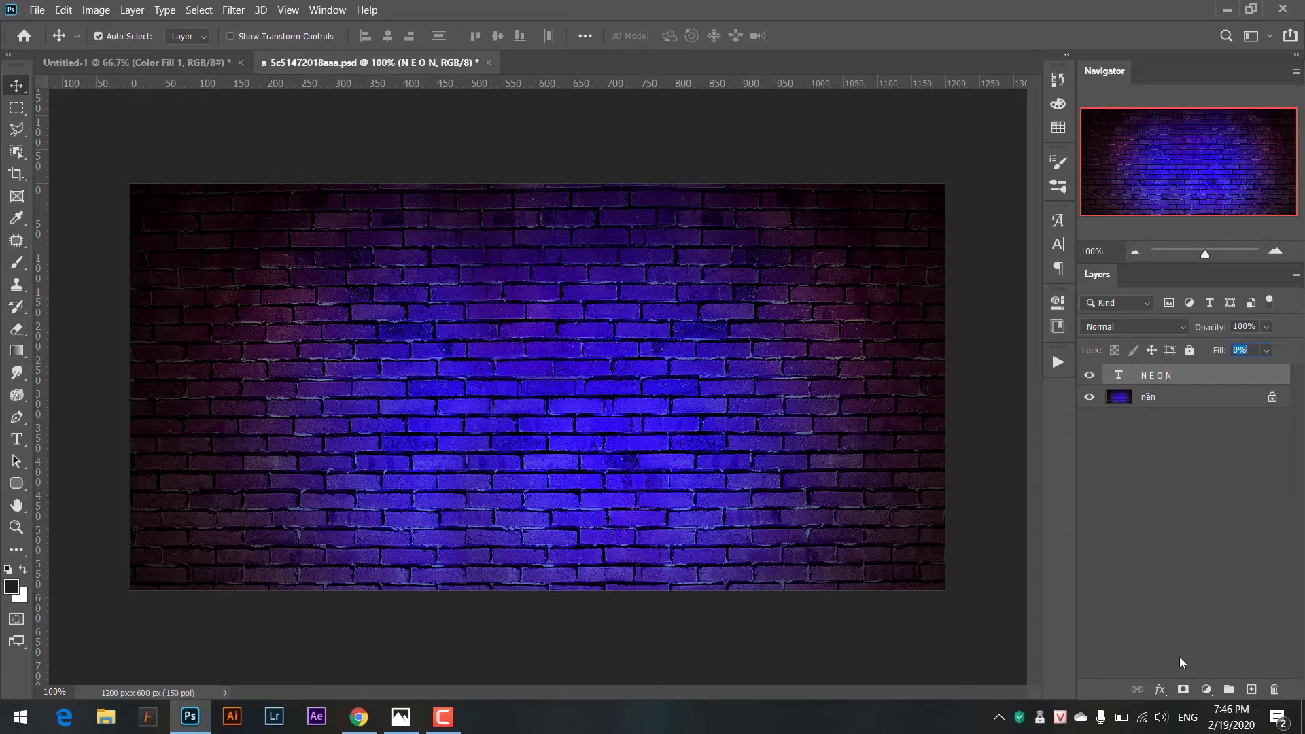
Step: Add a Stroke effect to the N E O N layer with size 2 px, position Outside and colour ffffff
{"action": "left_click", "coordinate": [1161, 689]}
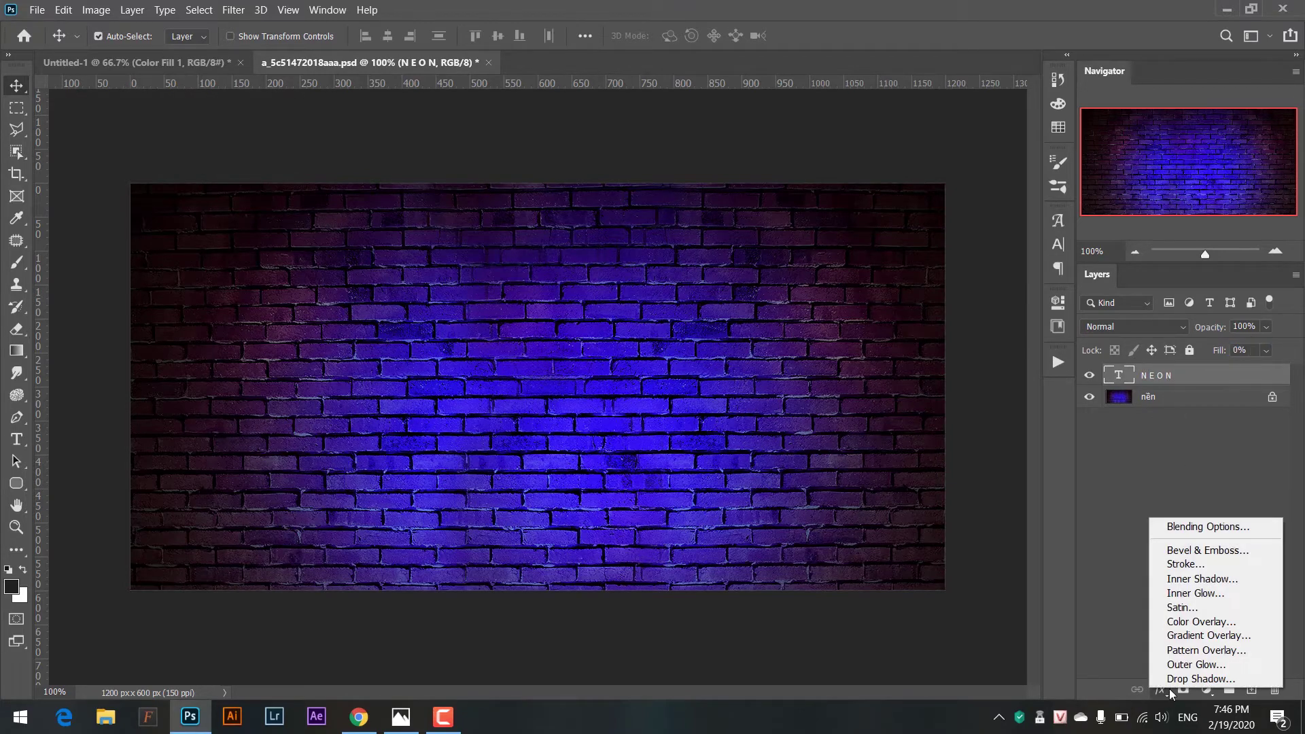
{"action": "left_click", "coordinate": [1186, 565]}
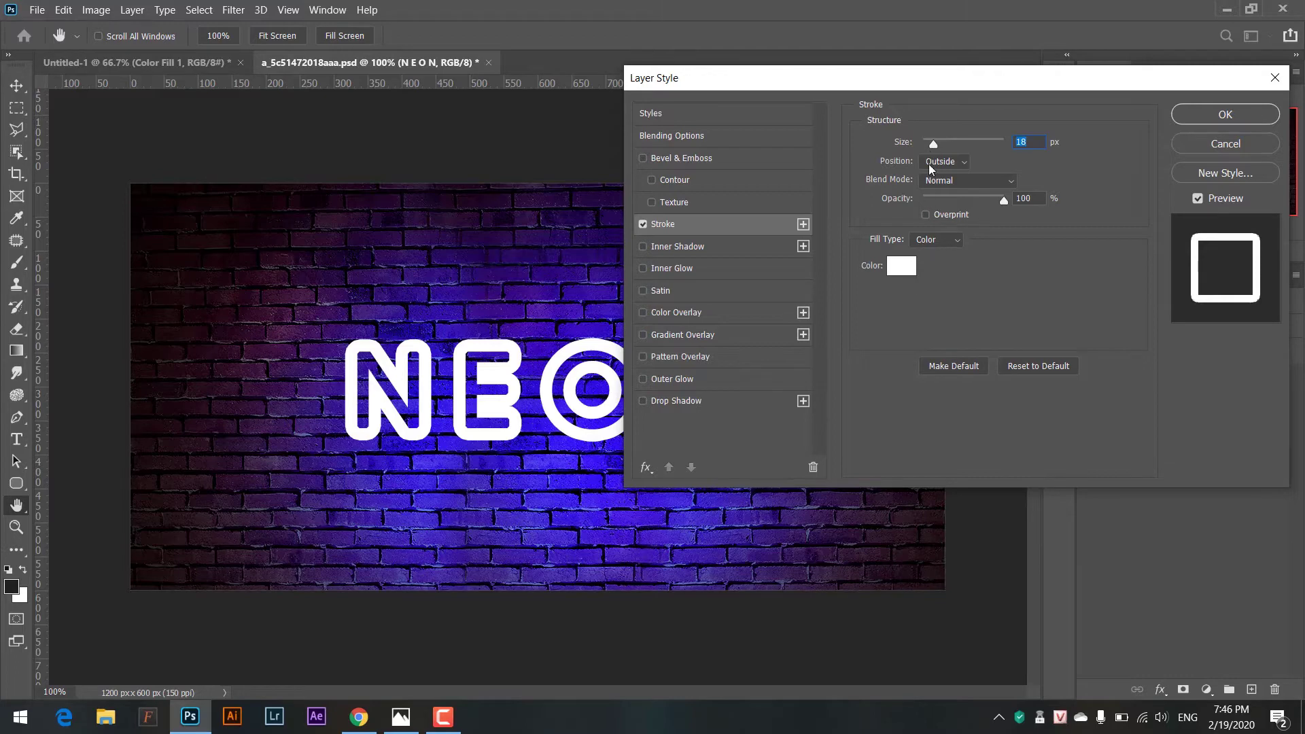
{"action": "left_click", "coordinate": [908, 265]}
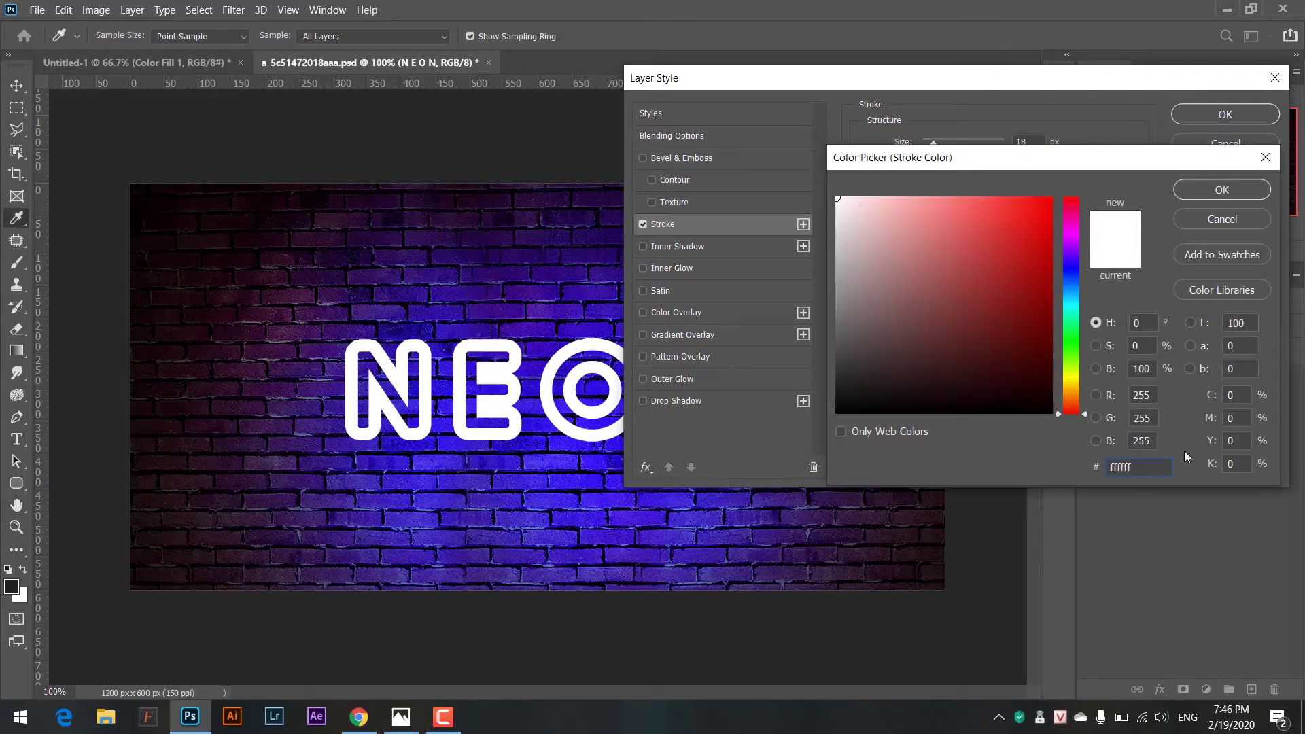
{"action": "left_click", "coordinate": [1218, 192]}
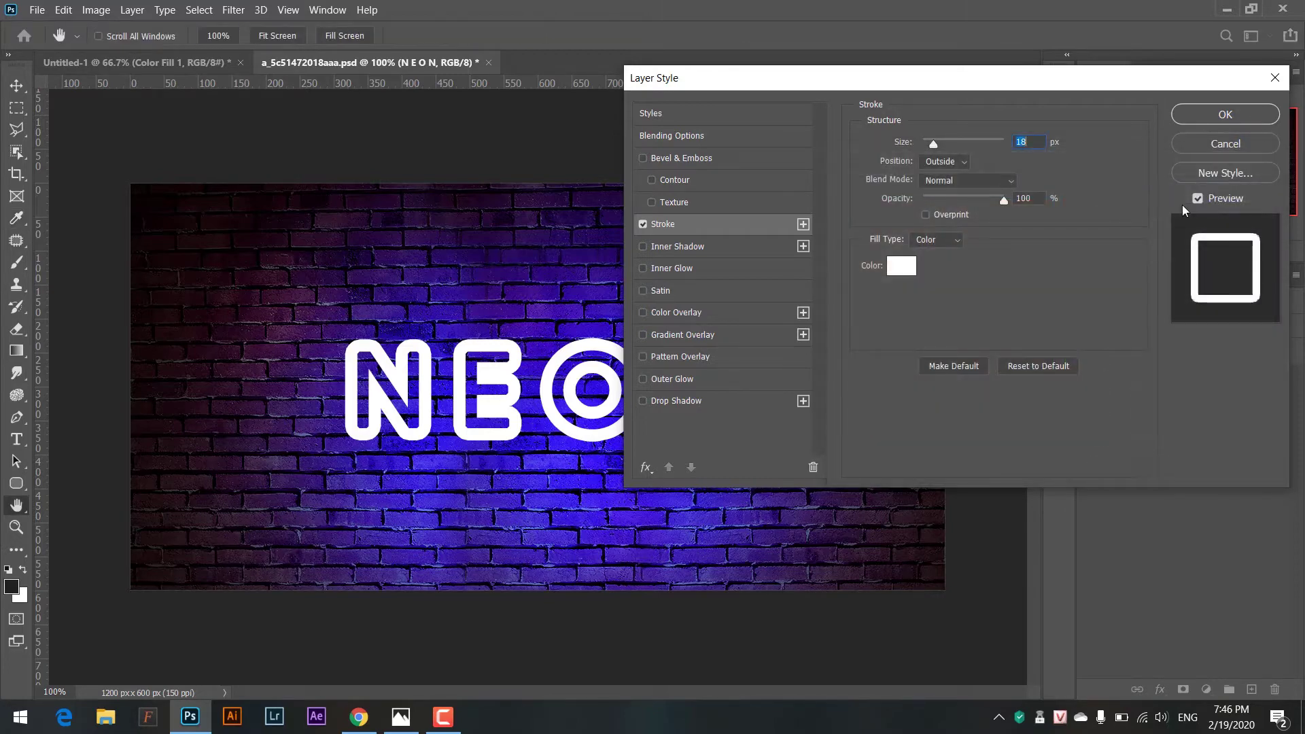
{"action": "left_click", "coordinate": [944, 162]}
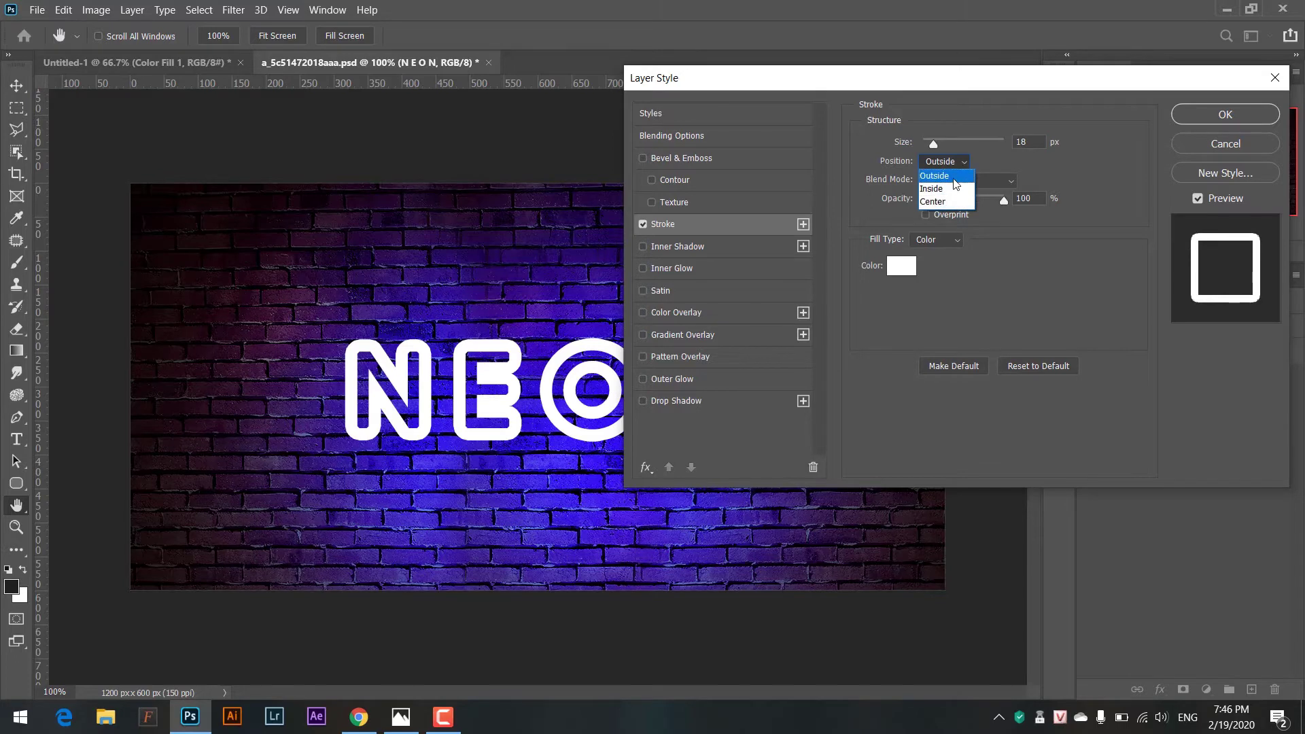
{"action": "left_click", "coordinate": [953, 178]}
{"action": "left_click_drag", "start_coordinate": [933, 144], "coordinate": [923, 145]}
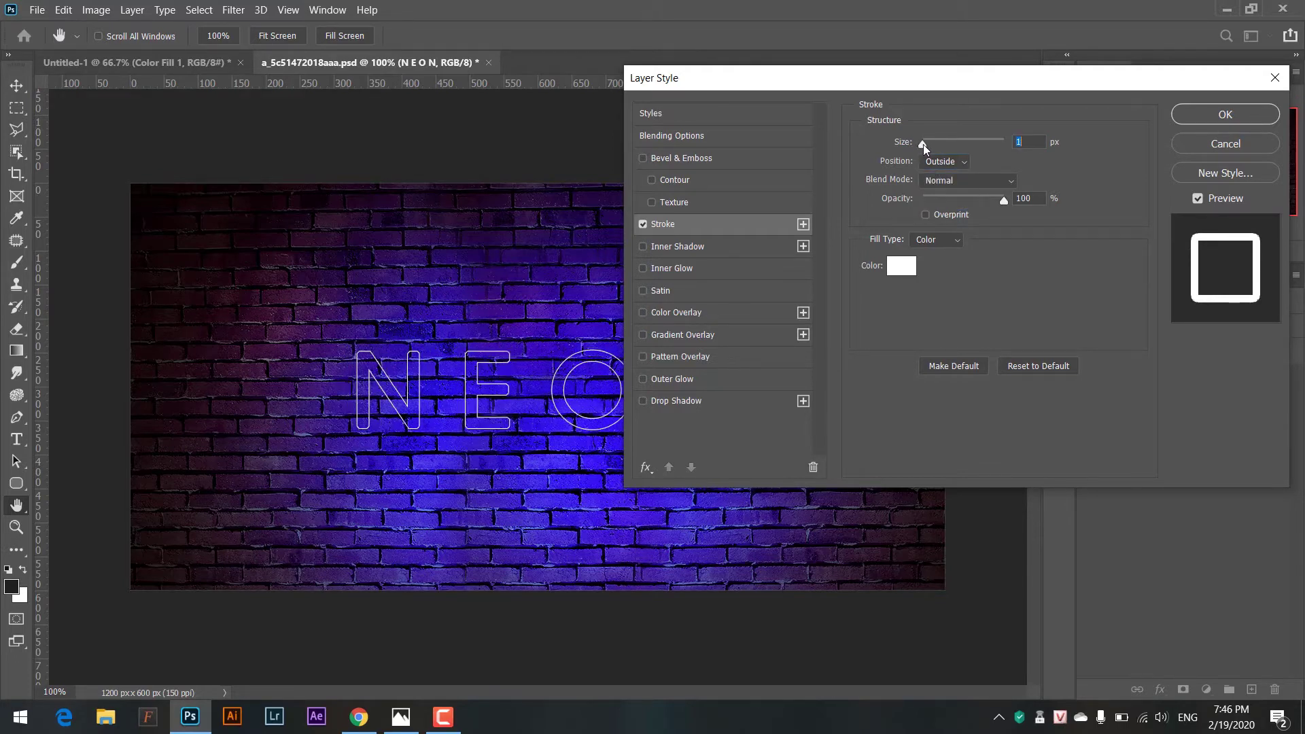
{"action": "left_click_drag", "start_coordinate": [923, 145], "coordinate": [924, 145]}
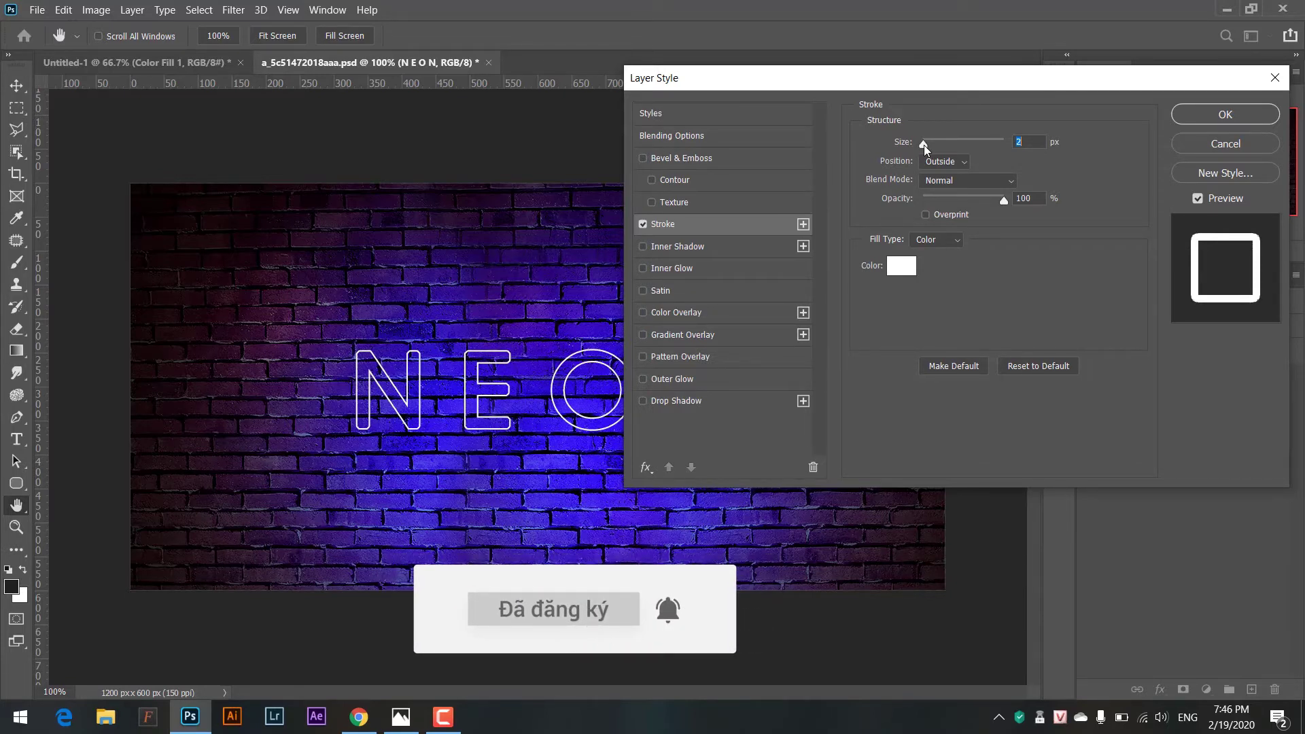
{"action": "left_click", "coordinate": [1226, 114]}
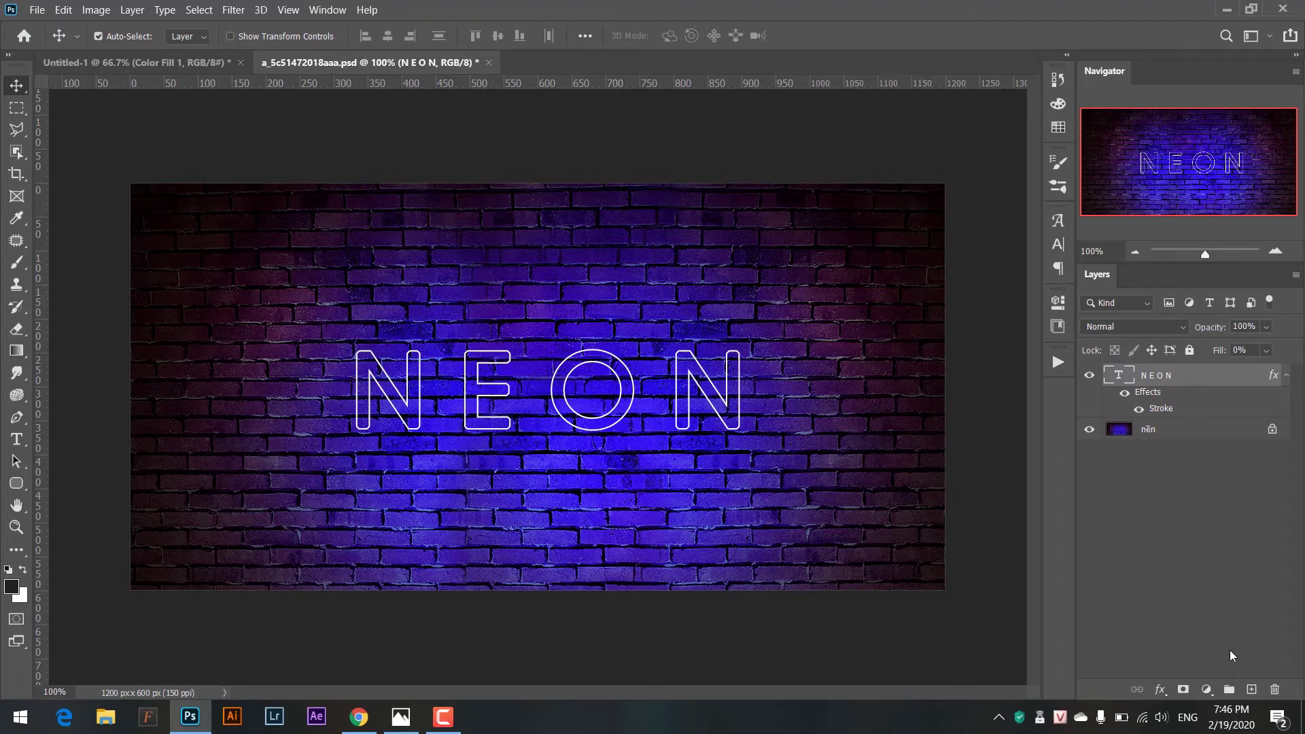
Step: Create a layer group, move the N E O N text layer into it and collapse the group
{"action": "left_click", "coordinate": [1229, 690]}
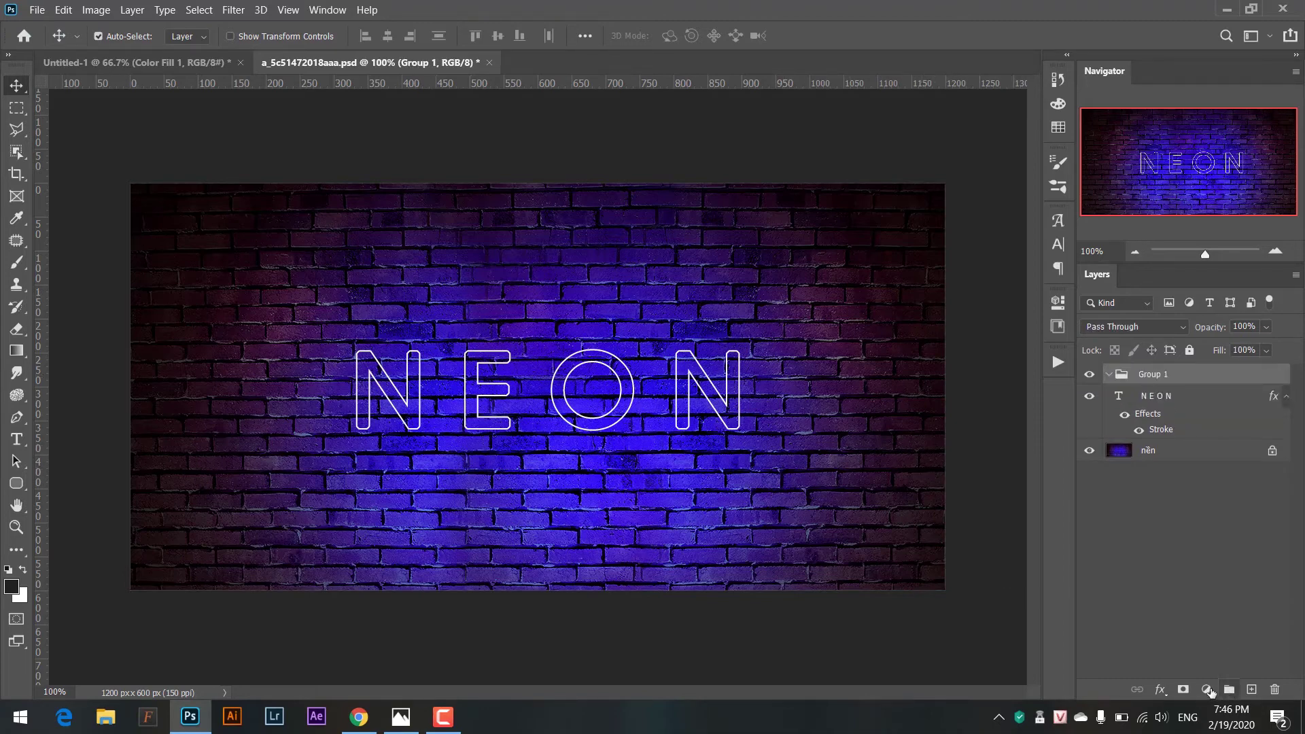
{"action": "left_click", "coordinate": [1159, 399]}
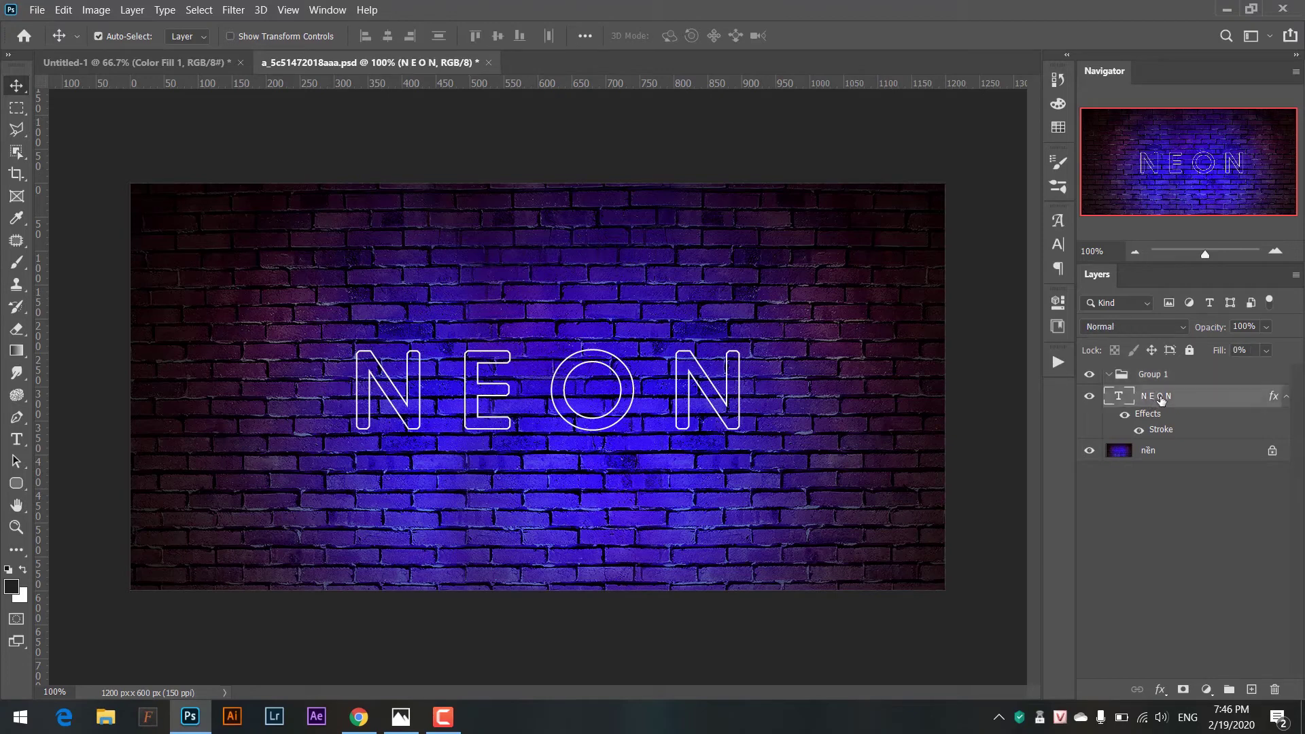
{"action": "left_click_drag", "start_coordinate": [1161, 401], "coordinate": [1158, 376]}
{"action": "left_click", "coordinate": [1109, 374]}
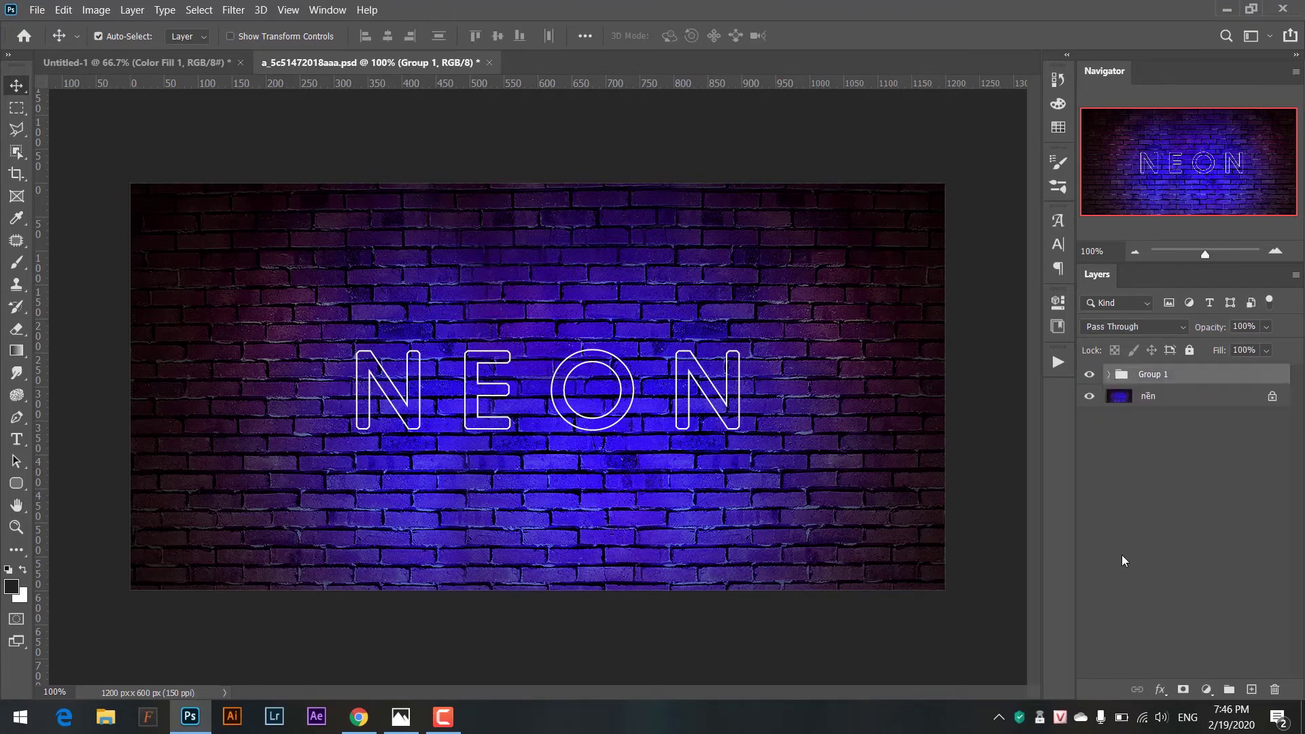
Step: Add an Outer Glow effect to Group 1 with blend mode Normal and glow colour ff04bb
{"action": "left_click", "coordinate": [1160, 690]}
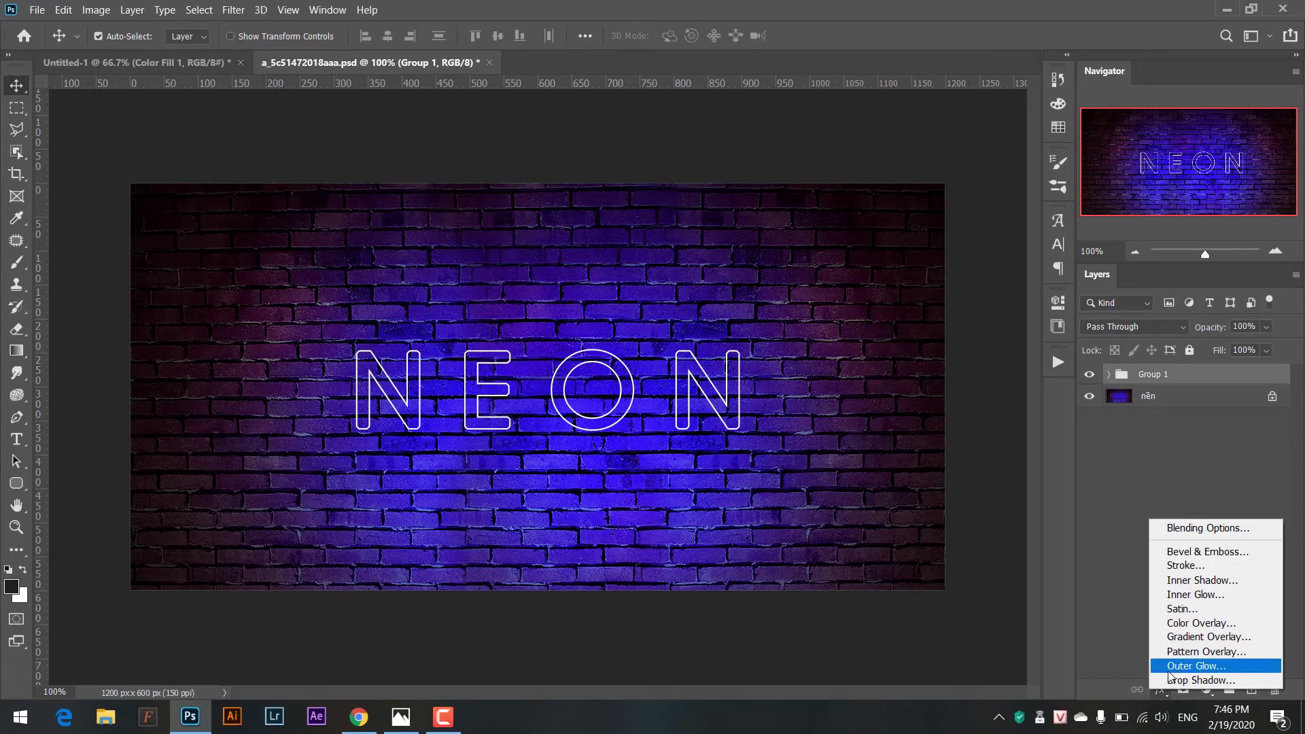
{"action": "left_click", "coordinate": [1168, 668]}
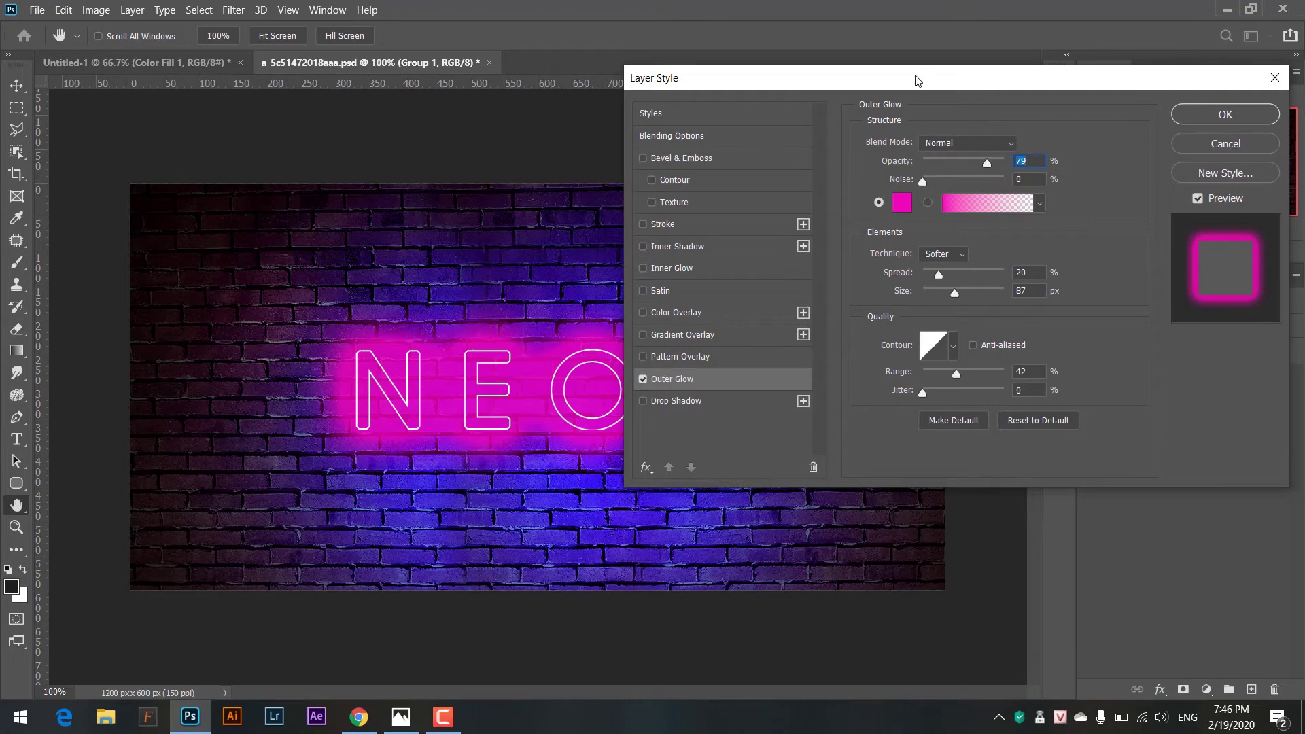
{"action": "left_click_drag", "start_coordinate": [917, 84], "coordinate": [978, 82]}
{"action": "left_click", "coordinate": [1013, 140]}
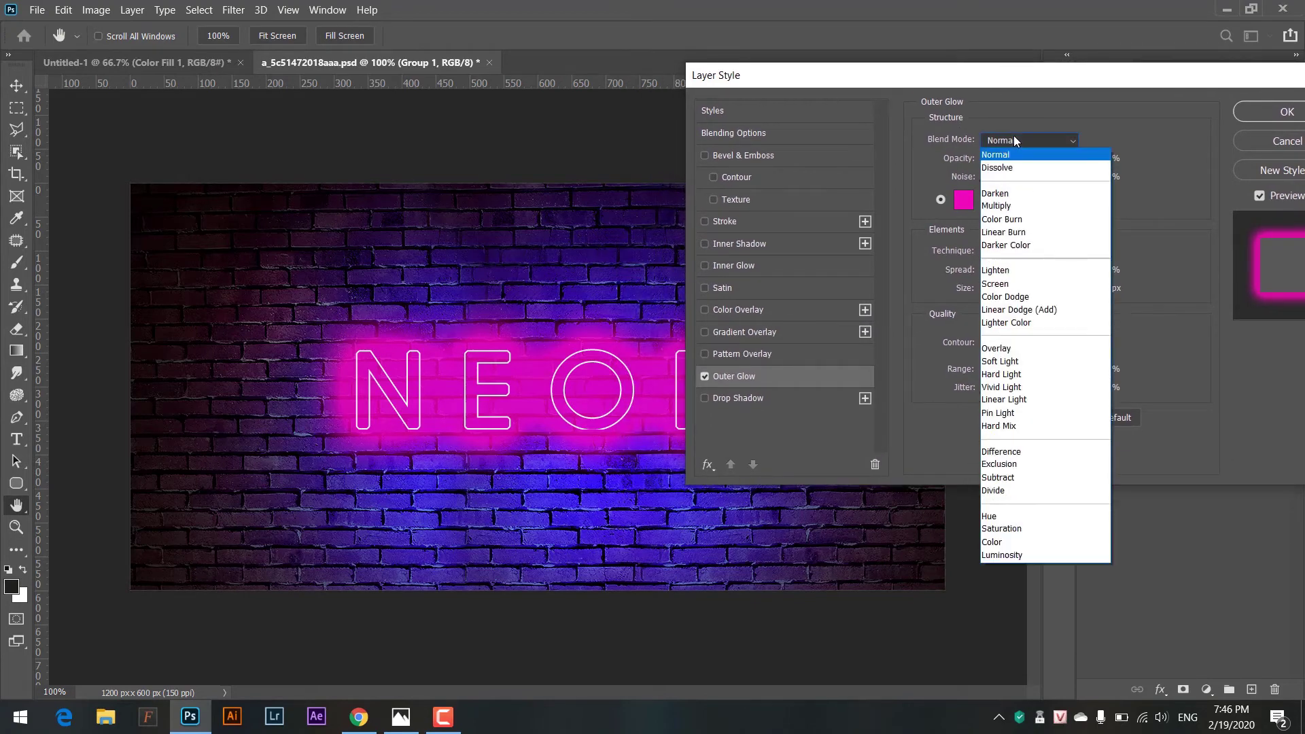
{"action": "left_click", "coordinate": [1012, 155]}
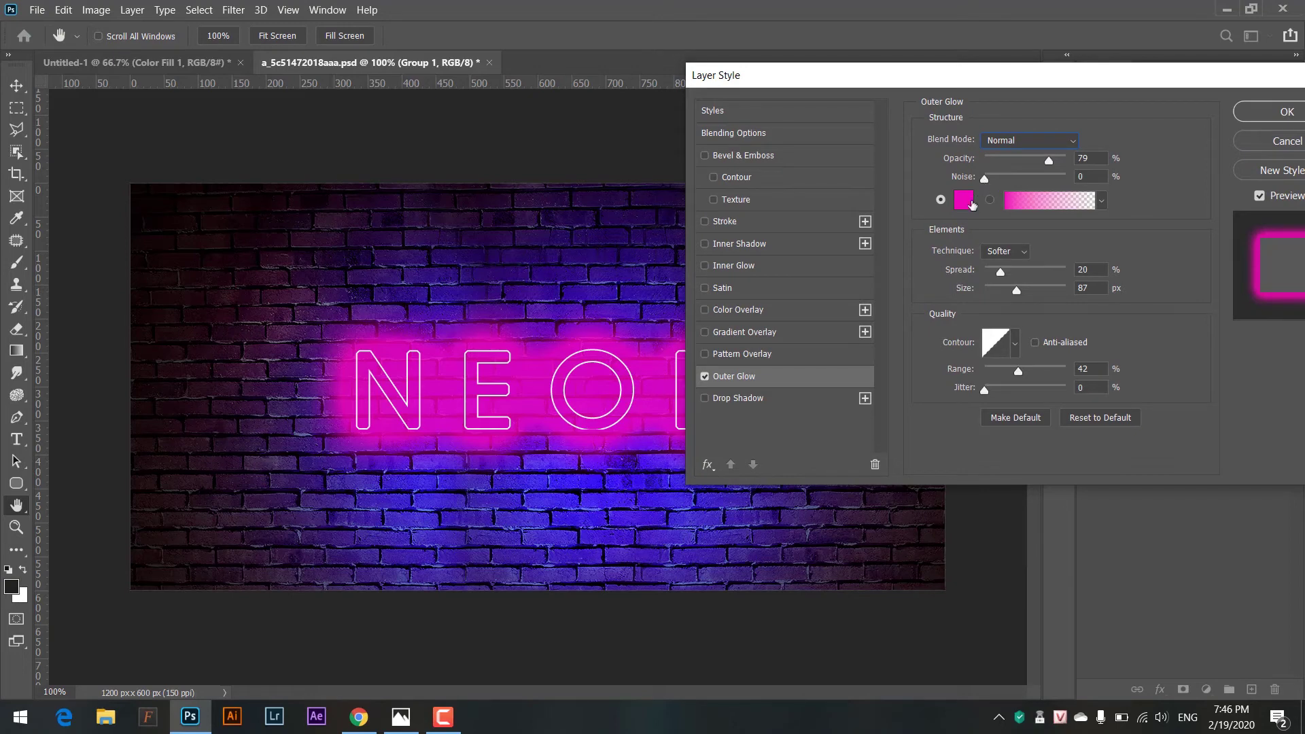
{"action": "left_click", "coordinate": [963, 200]}
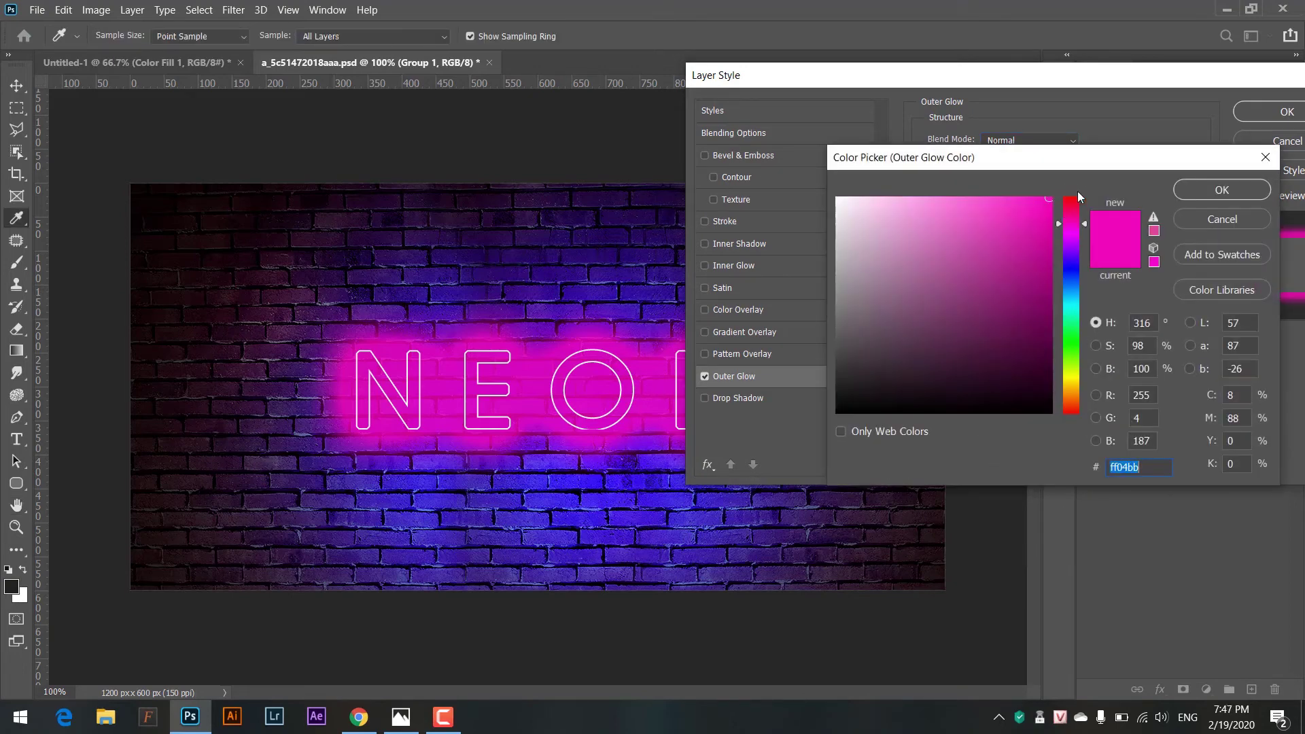
{"action": "left_click", "coordinate": [1222, 190]}
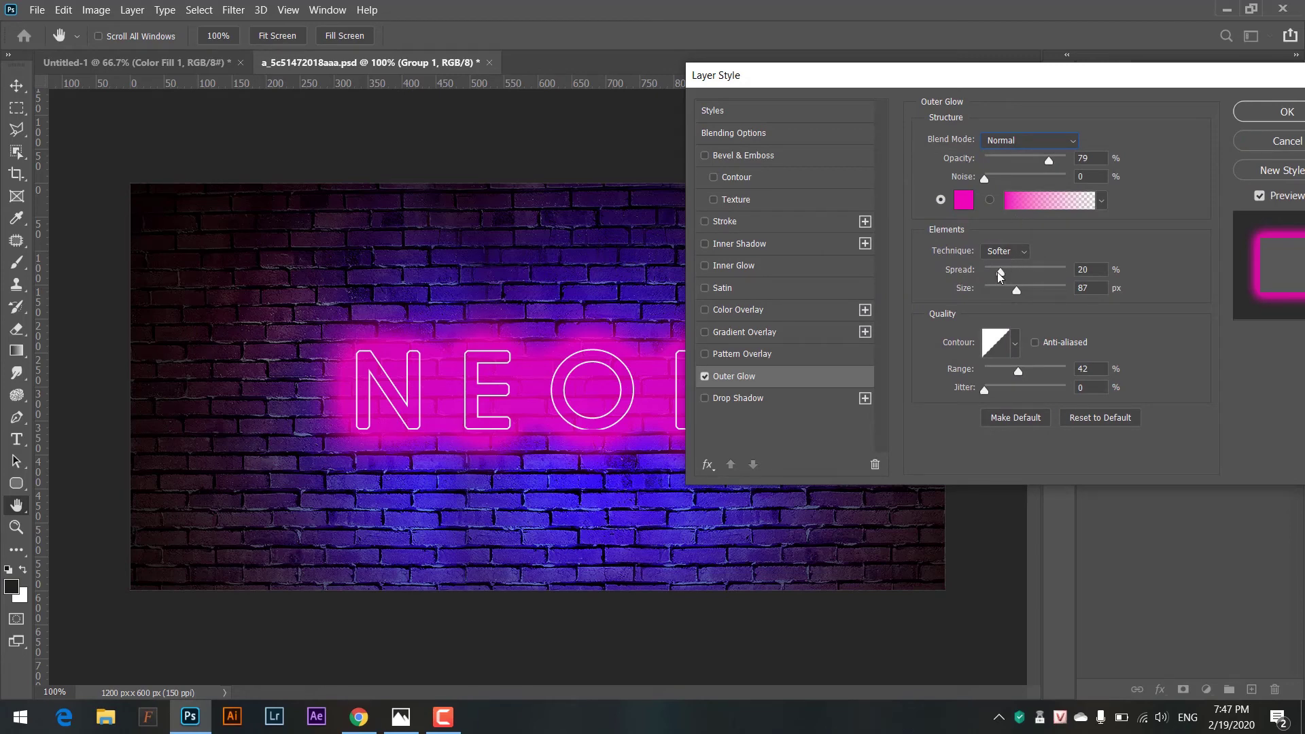
Step: Set the outer glow's opacity to 80%, spread to 26%, size to 21 px and range to 55%
{"action": "mouse_move", "coordinate": [1000, 275]}
{"action": "left_mouse_down"}
{"action": "mouse_move", "coordinate": [984, 274]}
{"action": "mouse_move", "coordinate": [998, 299]}
{"action": "mouse_move", "coordinate": [994, 274]}
{"action": "left_mouse_up"}
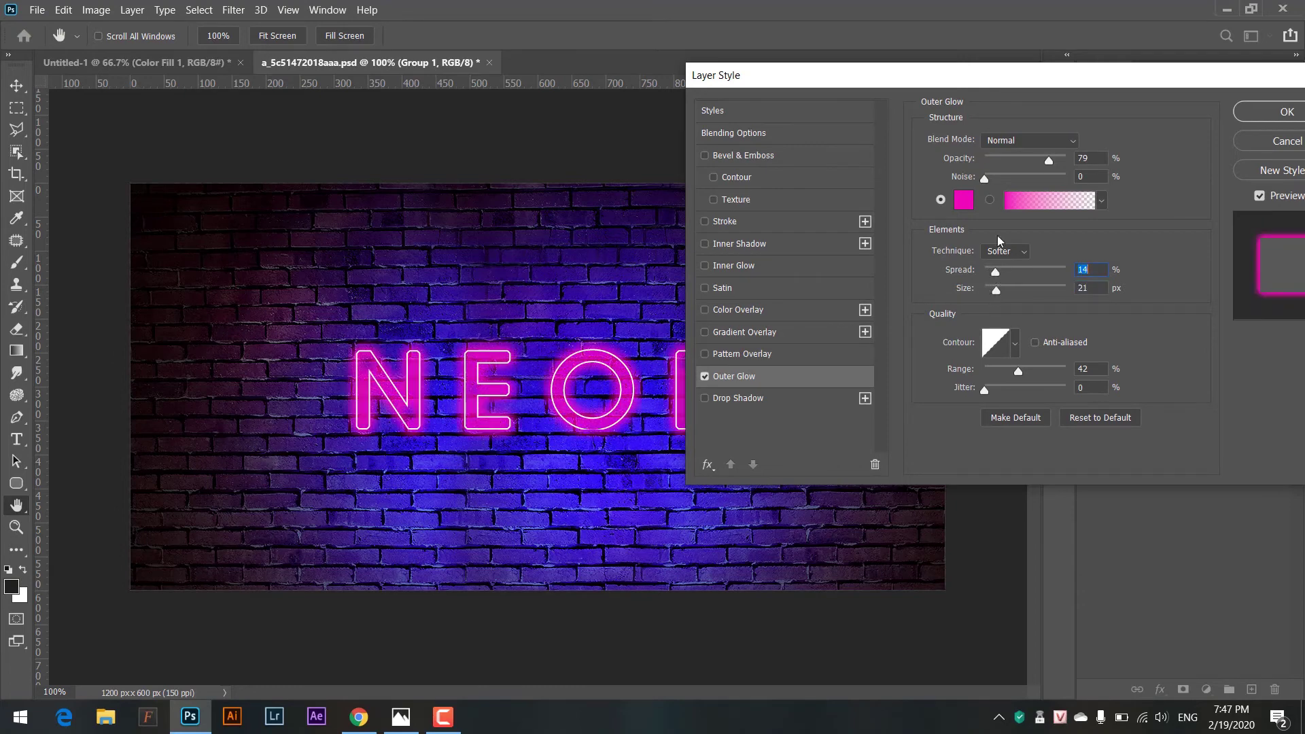
{"action": "left_click_drag", "start_coordinate": [1030, 166], "coordinate": [1050, 168]}
{"action": "left_click", "coordinate": [997, 293]}
{"action": "left_click_drag", "start_coordinate": [996, 272], "coordinate": [1009, 273]}
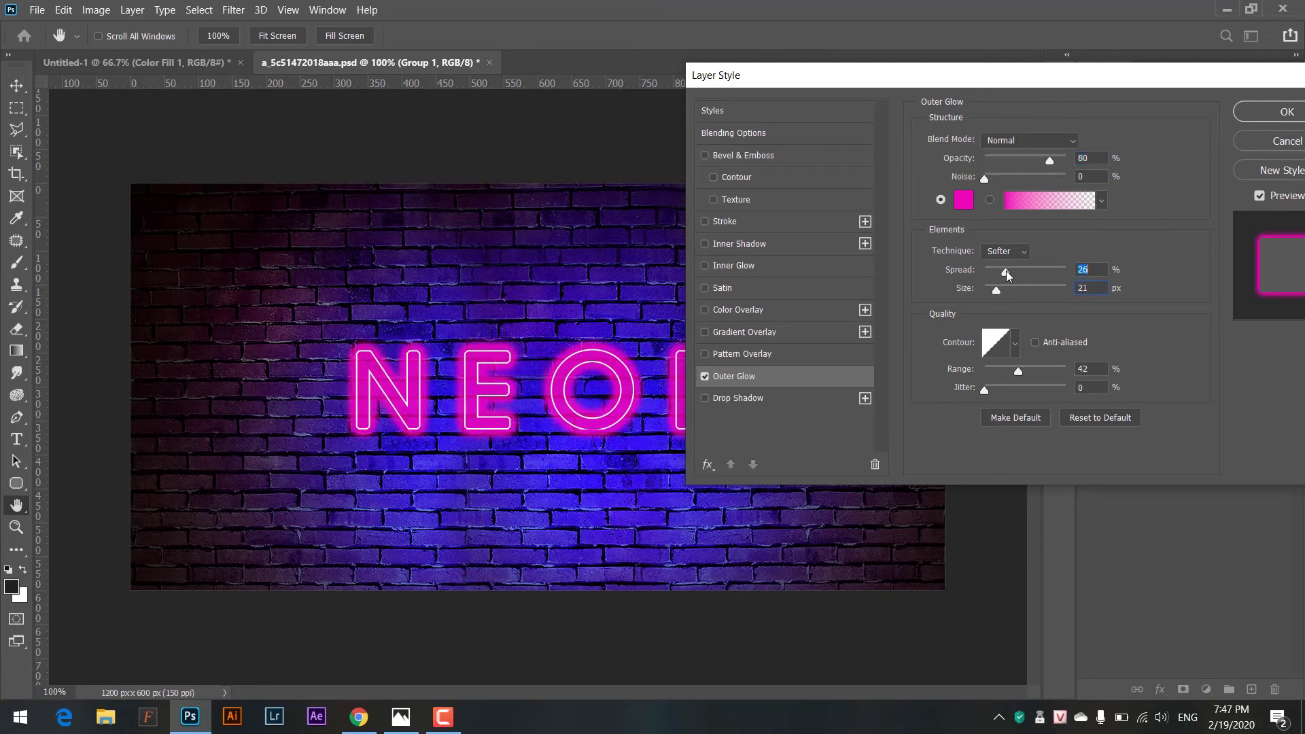
{"action": "left_click_drag", "start_coordinate": [1020, 373], "coordinate": [1031, 381]}
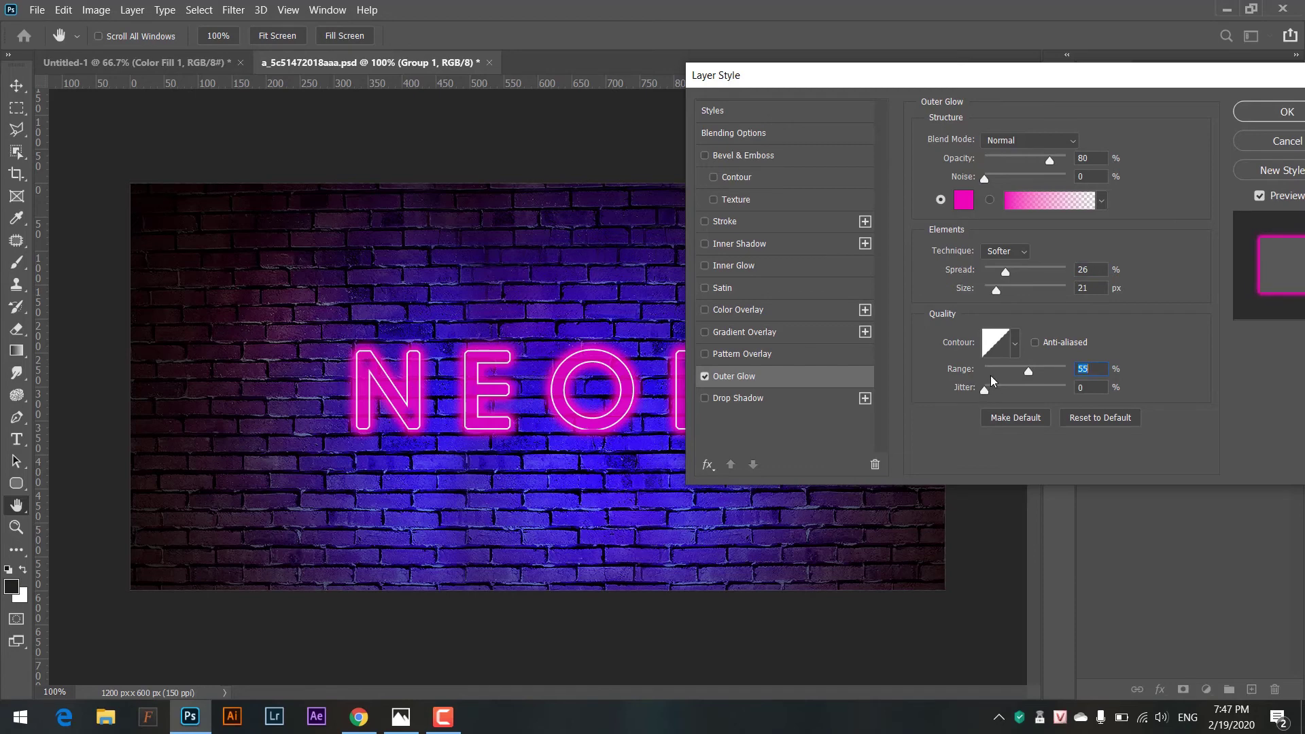
Step: Refine the outer glow to 22% spread and 27 px size, comparing it with the preview off before applying the effect
{"action": "left_click_drag", "start_coordinate": [949, 76], "coordinate": [1027, 202]}
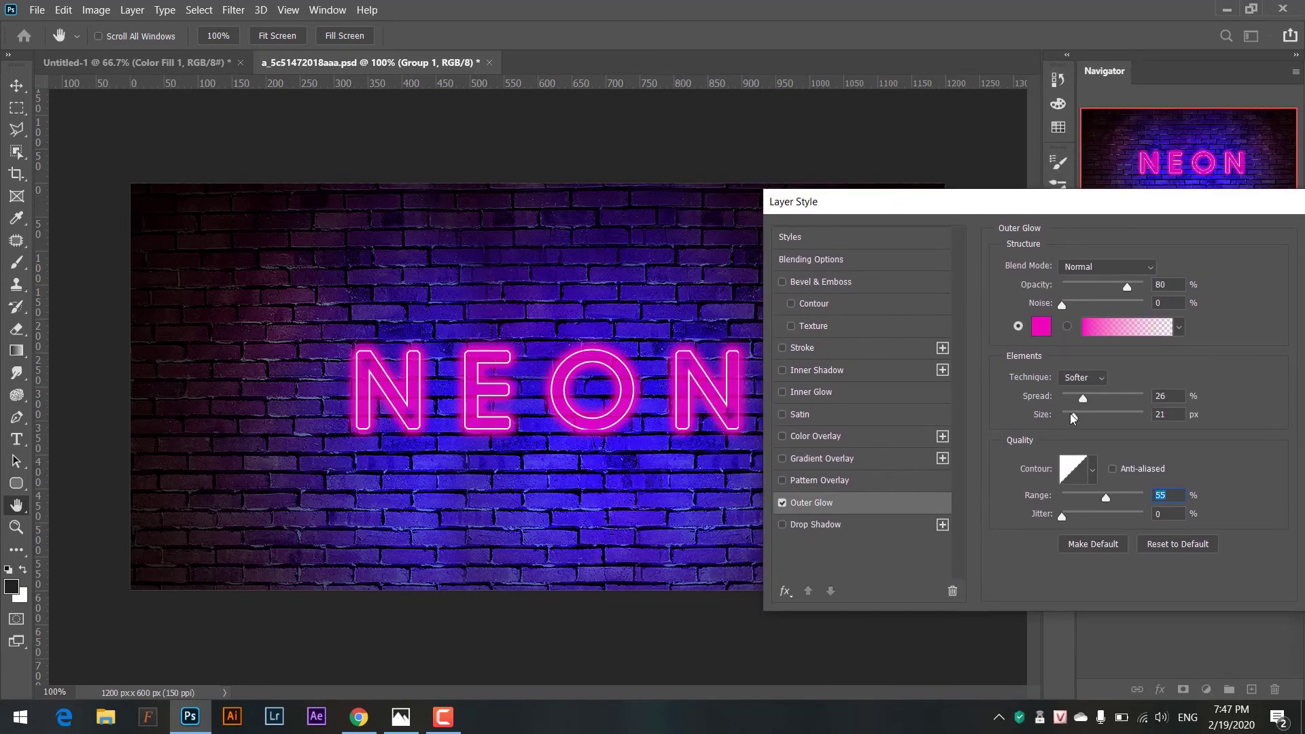
{"action": "mouse_move", "coordinate": [1072, 417]}
{"action": "left_mouse_down"}
{"action": "mouse_move", "coordinate": [1085, 420]}
{"action": "mouse_move", "coordinate": [1071, 421]}
{"action": "mouse_move", "coordinate": [1082, 406]}
{"action": "left_mouse_up"}
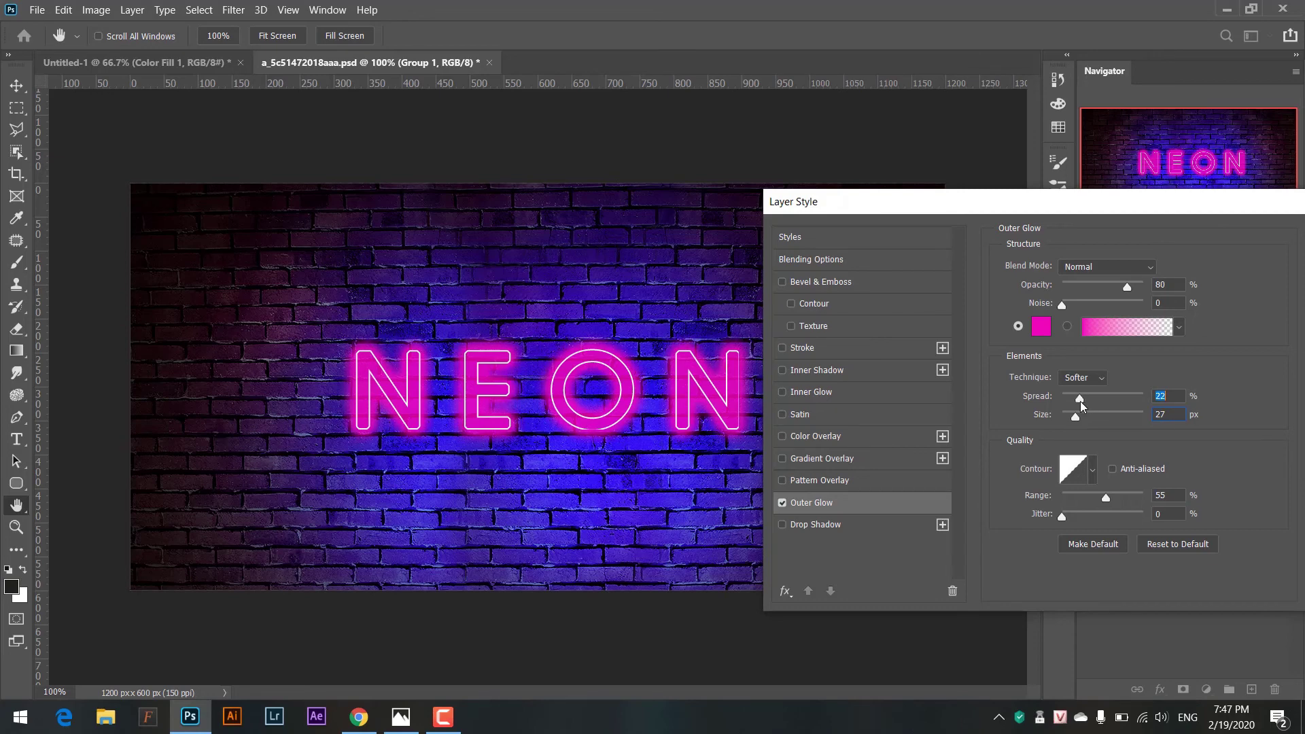
{"action": "left_click_drag", "start_coordinate": [1091, 211], "coordinate": [532, 501]}
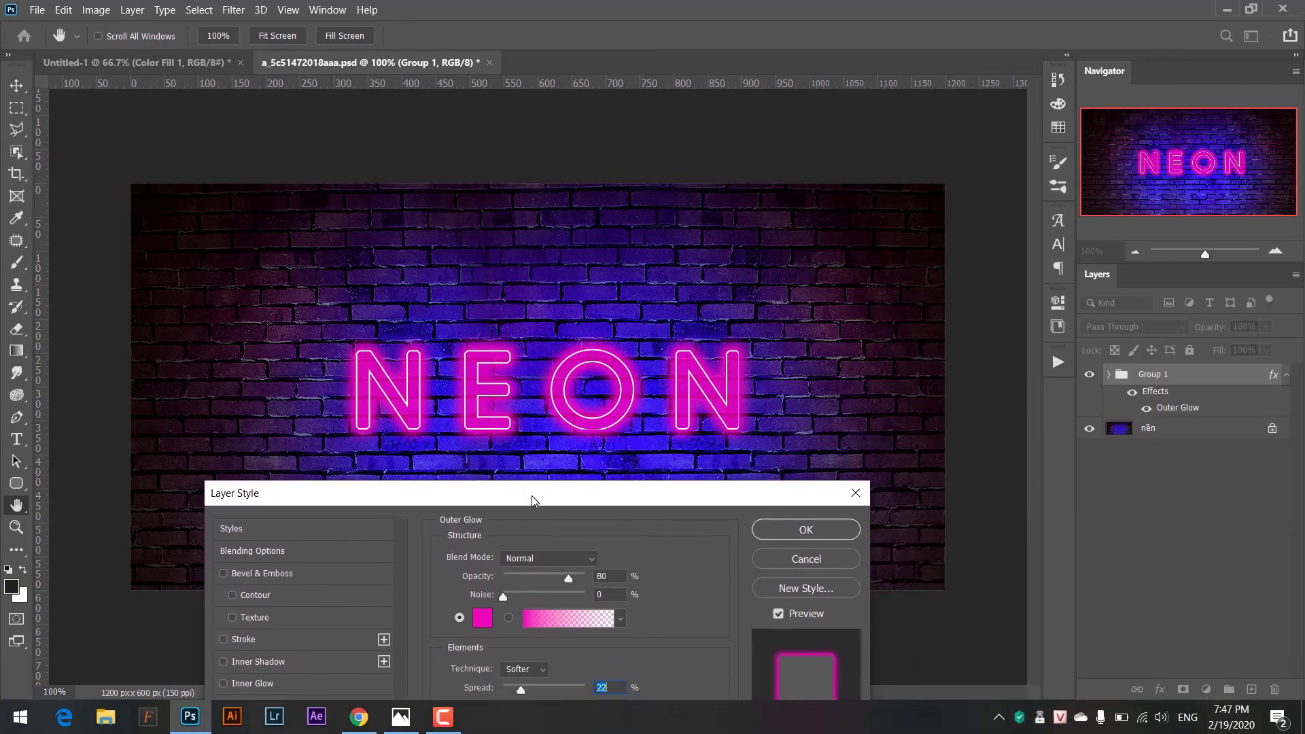
{"action": "left_click", "coordinate": [779, 614]}
{"action": "left_click", "coordinate": [780, 614]}
{"action": "left_click", "coordinate": [780, 614]}
{"action": "left_click_drag", "start_coordinate": [701, 505], "coordinate": [923, 227]}
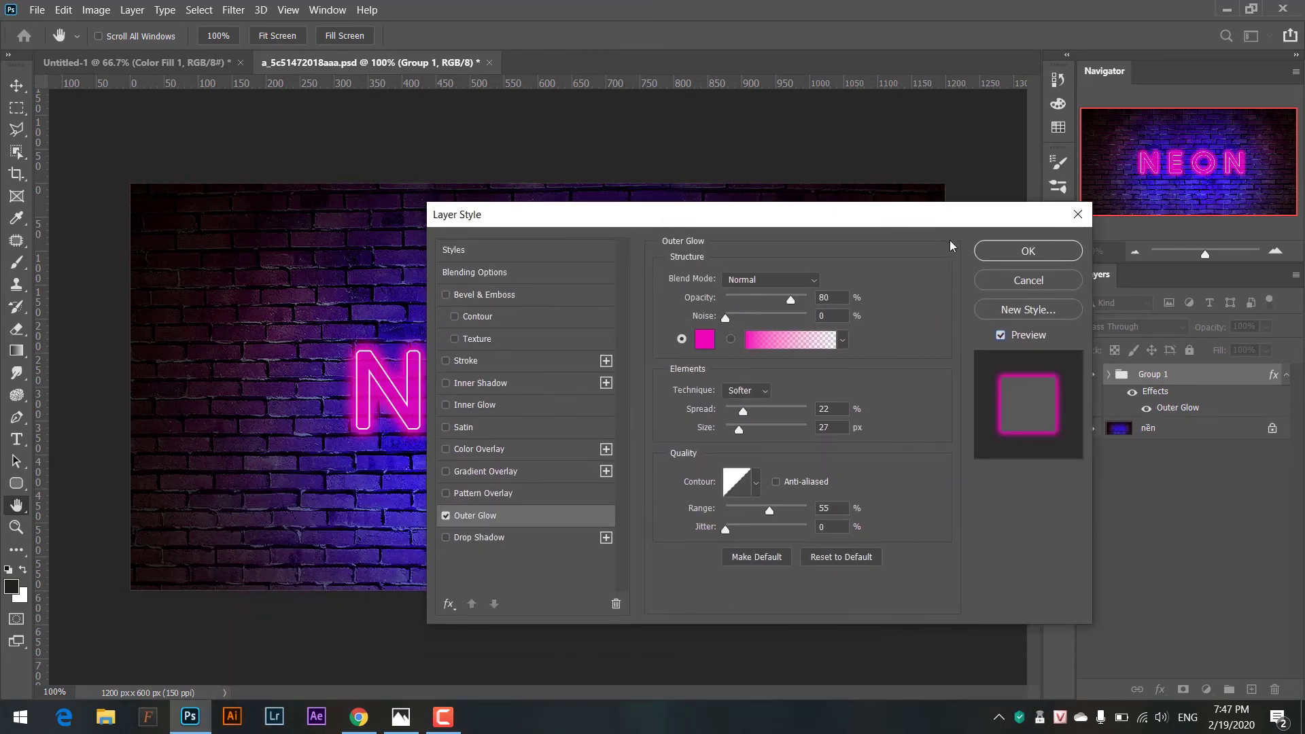
{"action": "left_click", "coordinate": [1027, 250]}
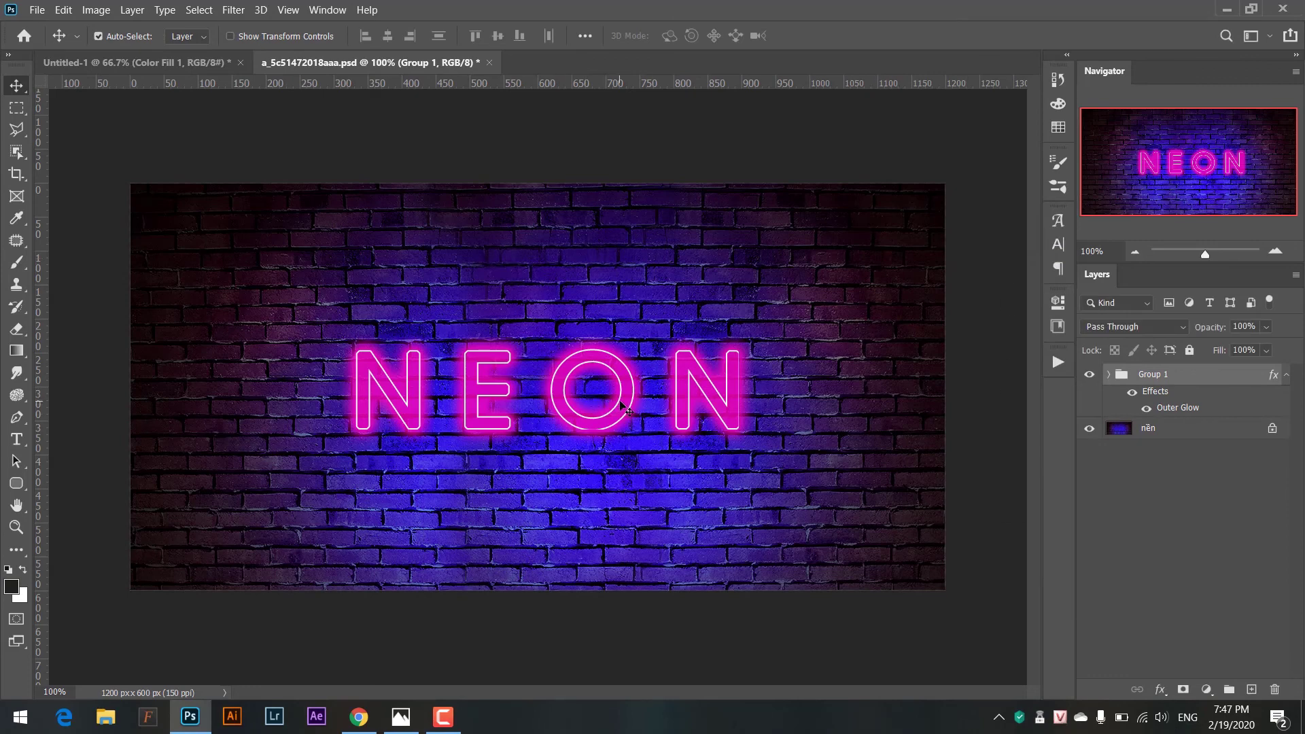
Step: Scale Group 1 down to about 86% with Free Transform and nudge the N E O N text slightly upward
{"action": "key", "text": "ctrl+t"}
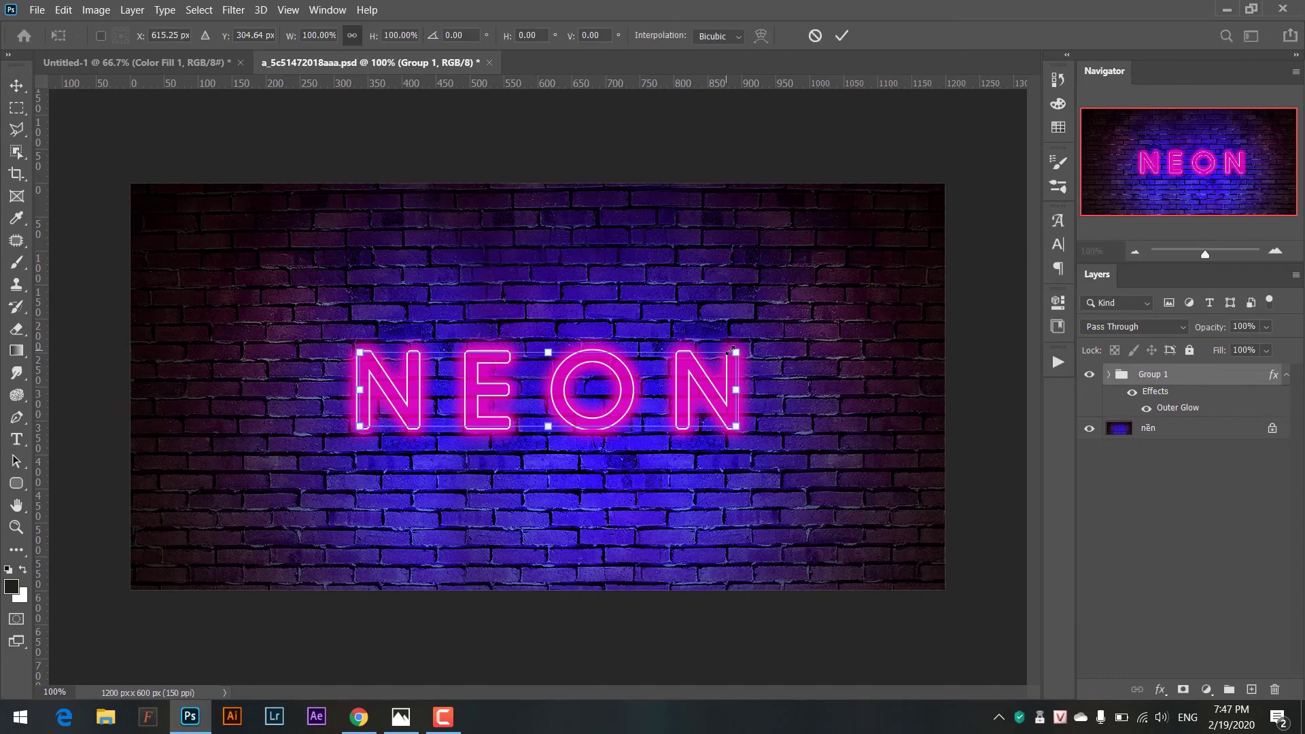
{"action": "left_click_drag", "start_coordinate": [736, 352], "coordinate": [709, 358]}
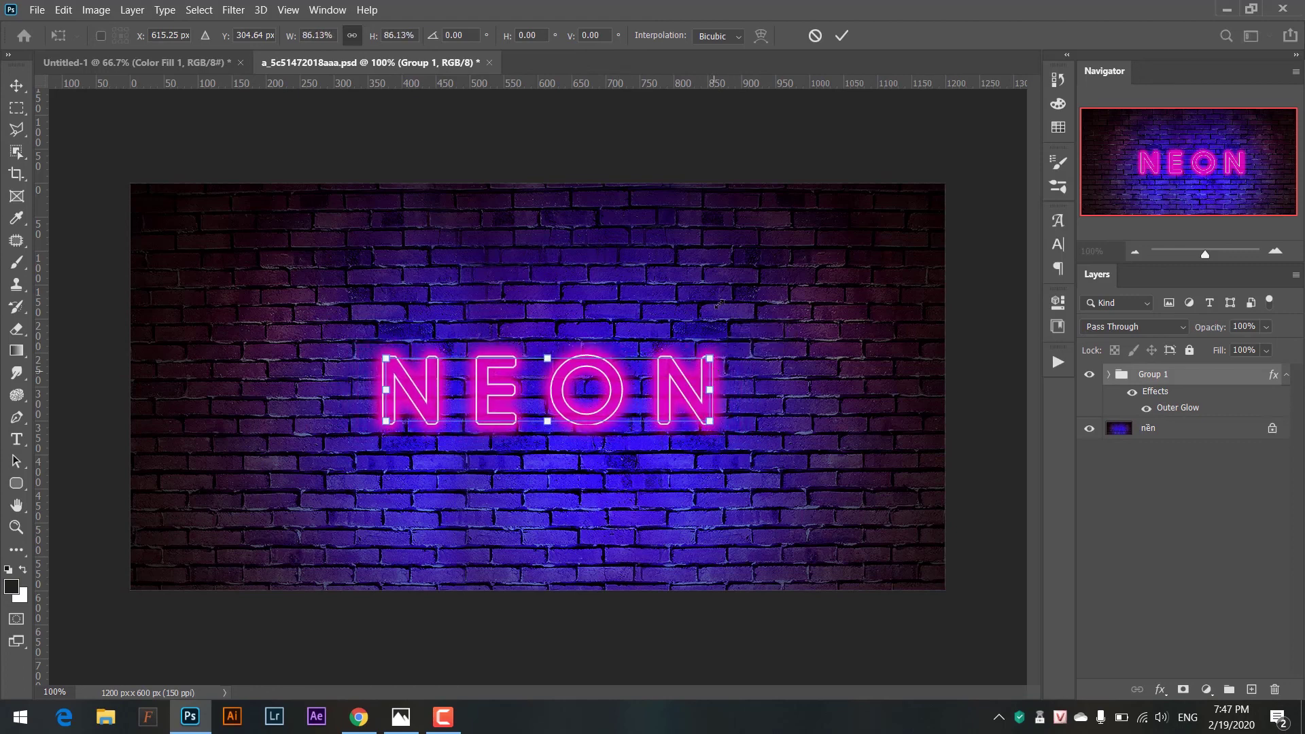
{"action": "key", "text": "Return"}
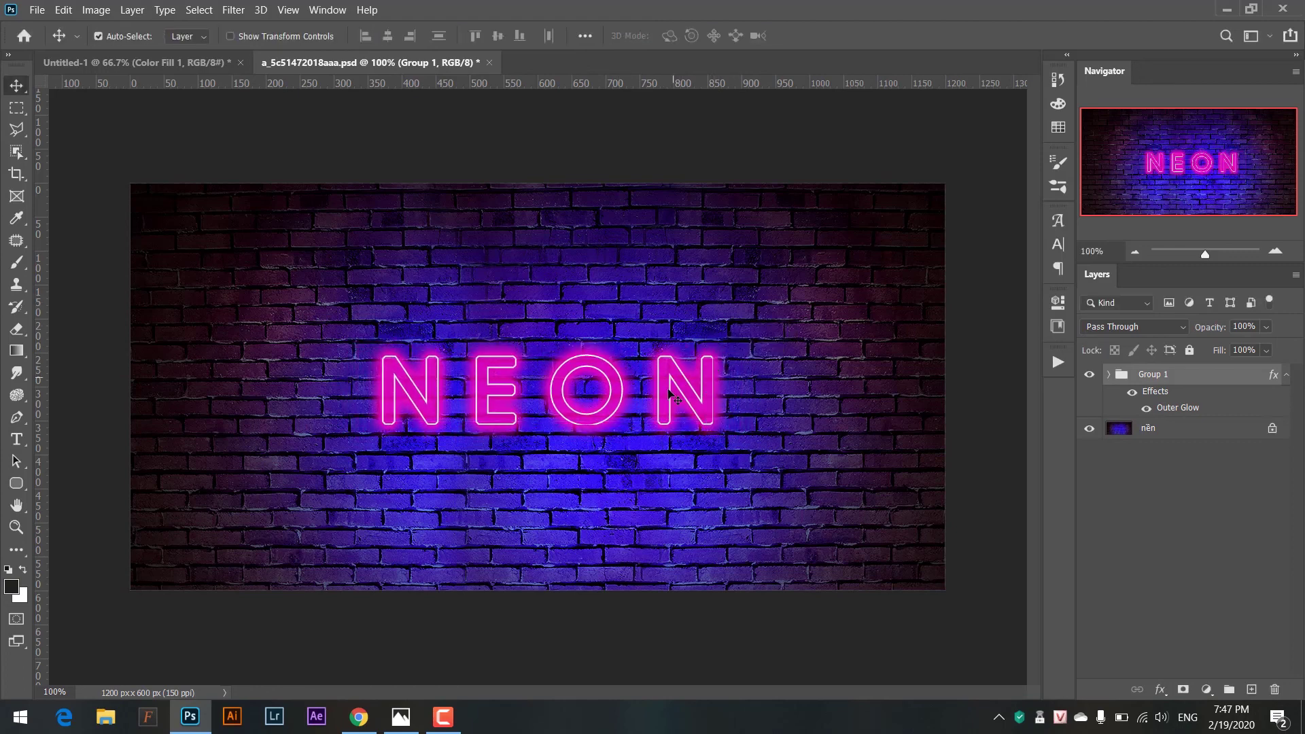
{"action": "left_click_drag", "start_coordinate": [683, 389], "coordinate": [683, 386]}
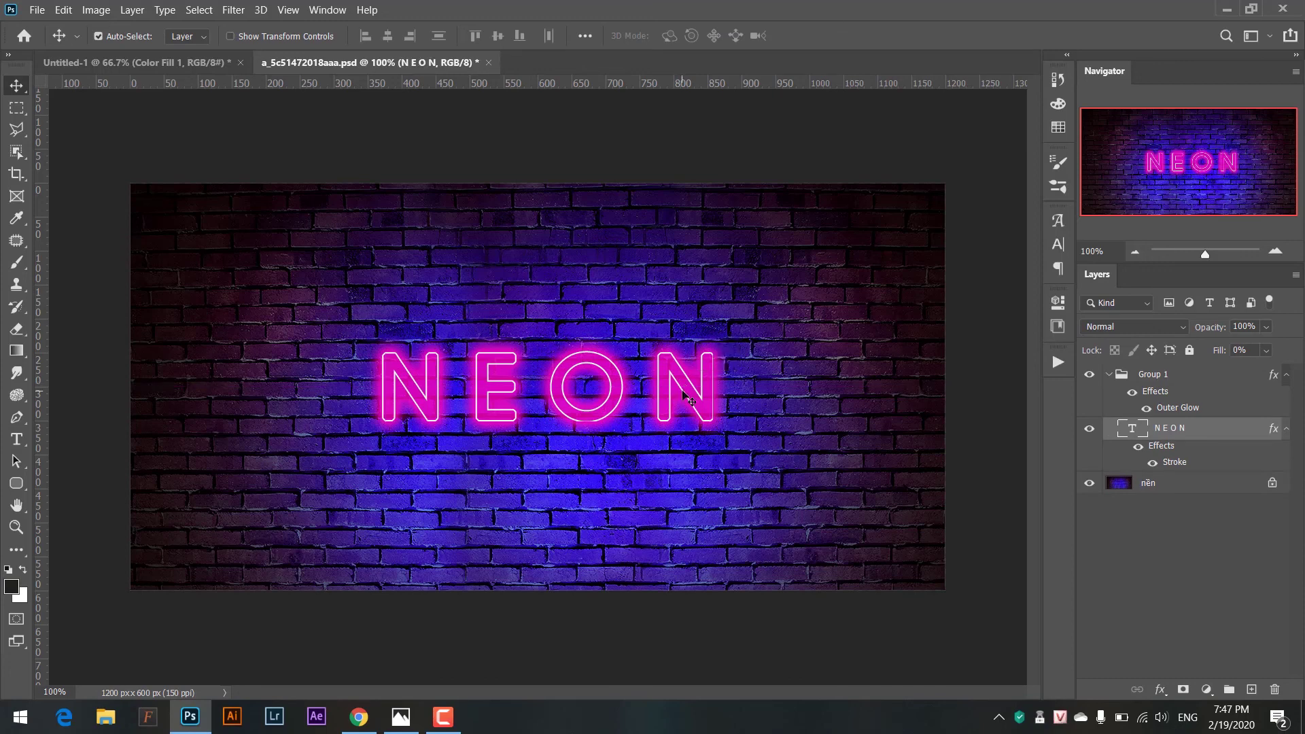